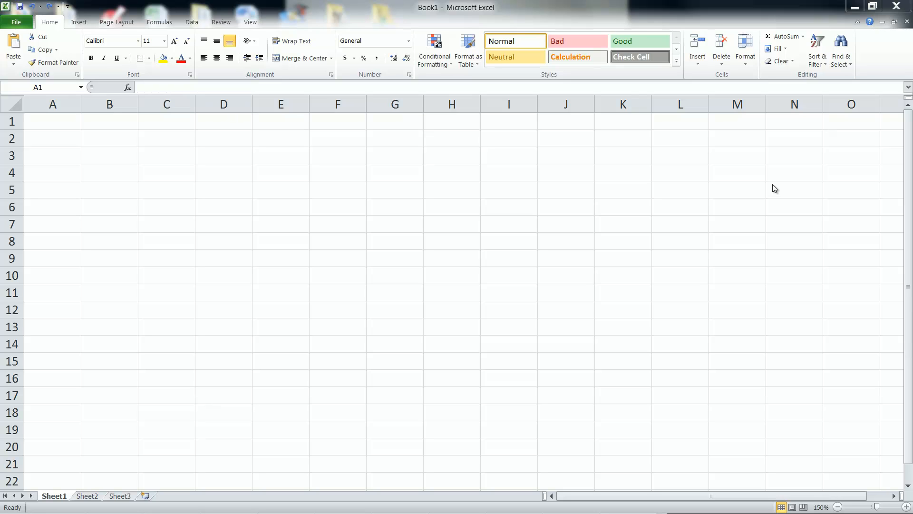
# - Enter the title "Embassy Motorcyle" in bold in cell A1
pyautogui.click(60, 126)
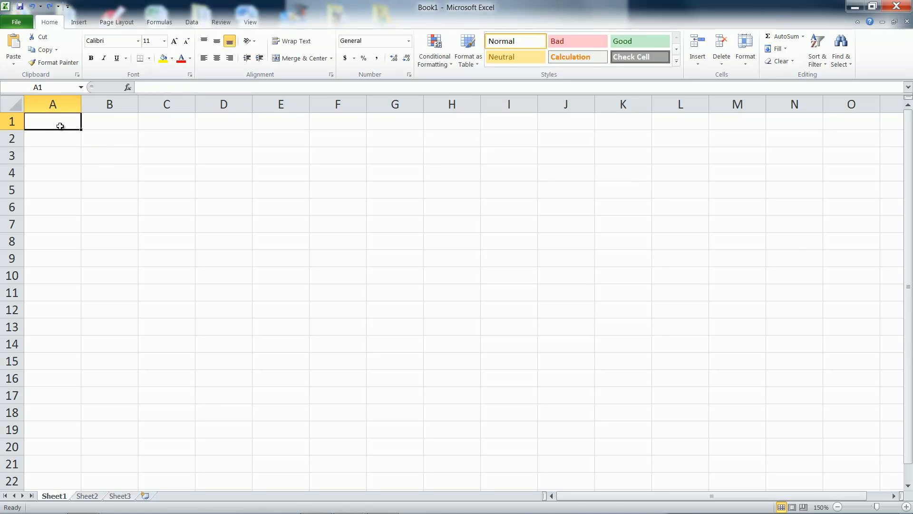
pyautogui.hotkey('ctrl', 'b')
pyautogui.write('Embass')
pyautogui.write('y Moto')
pyautogui.write('r')
pyautogui.press('BackSpace')
pyautogui.write('torcyle')
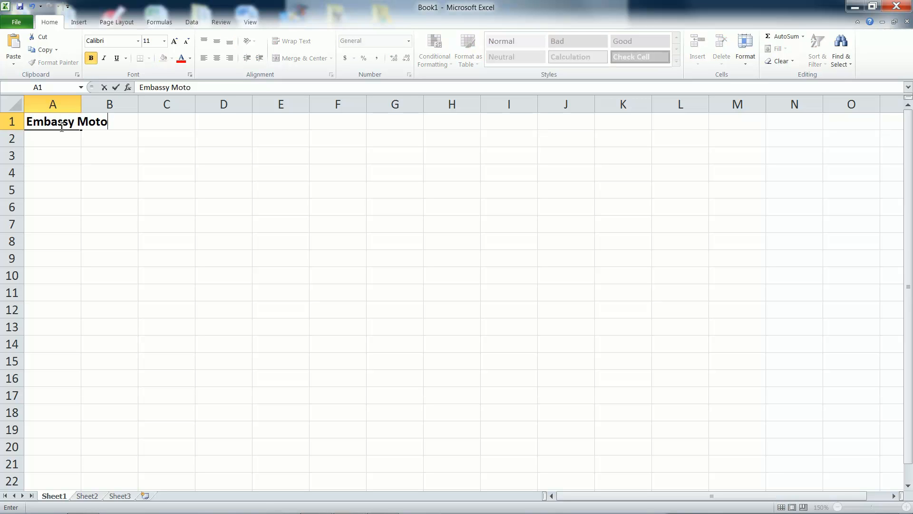
pyautogui.press('Return')
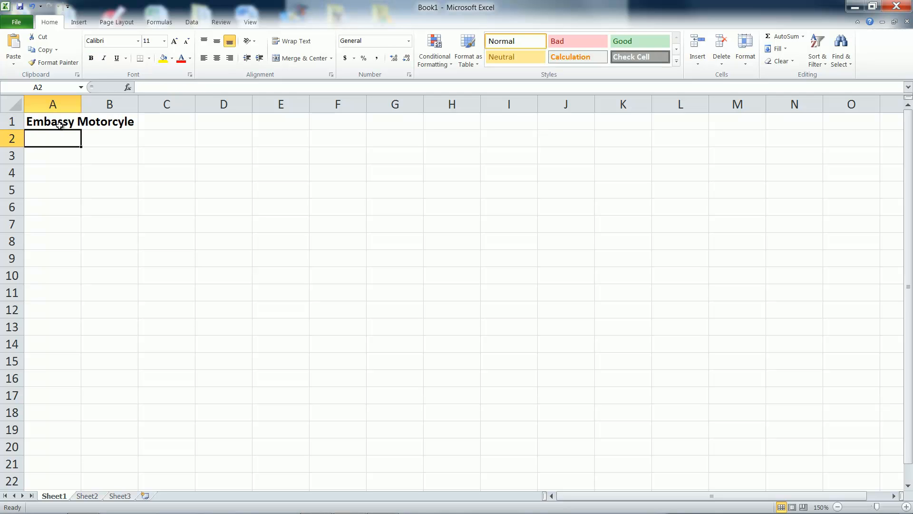
# - Change the title in A1 to "Embassy Motorcyles" and widen column A to fit it
pyautogui.click(59, 125)
pyautogui.click(218, 88)
pyautogui.write('s')
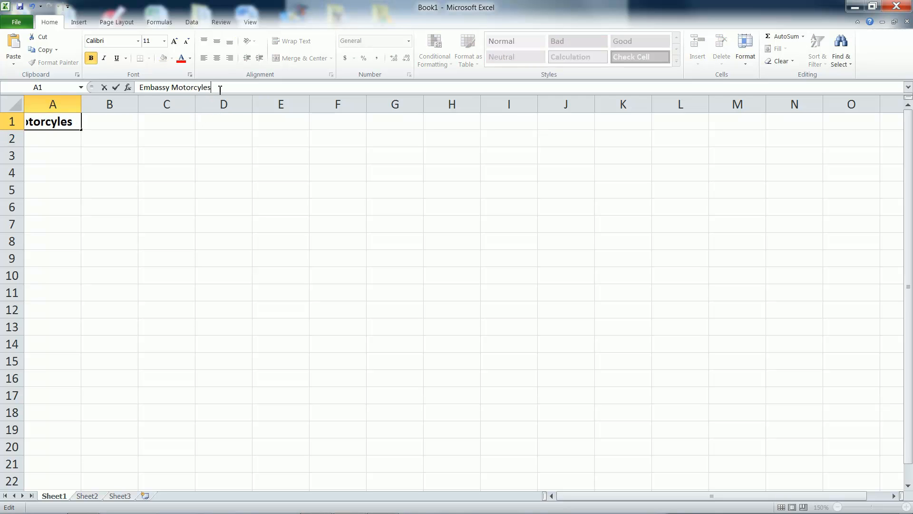
pyautogui.press('Return')
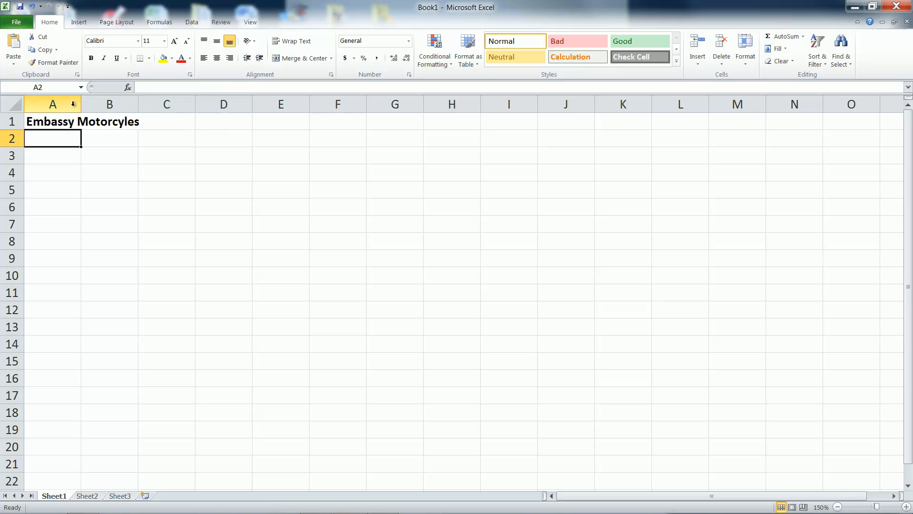
pyautogui.moveTo(81, 106); pyautogui.dragTo(156, 109)
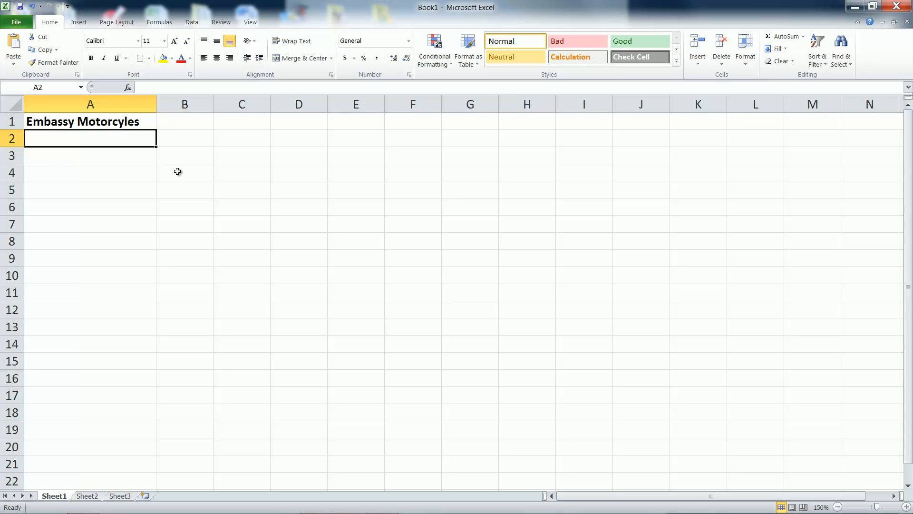
# - Enter the bold heading "Production Time" in cell B3
pyautogui.click(186, 159)
pyautogui.hotkey('ctrl', 'b')
pyautogui.write('P')
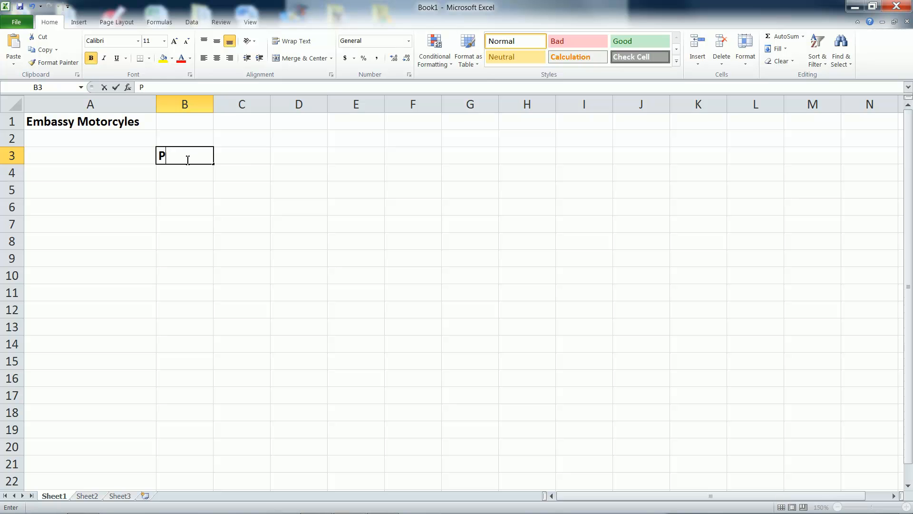
pyautogui.write('roduction Time')
pyautogui.press('Return')
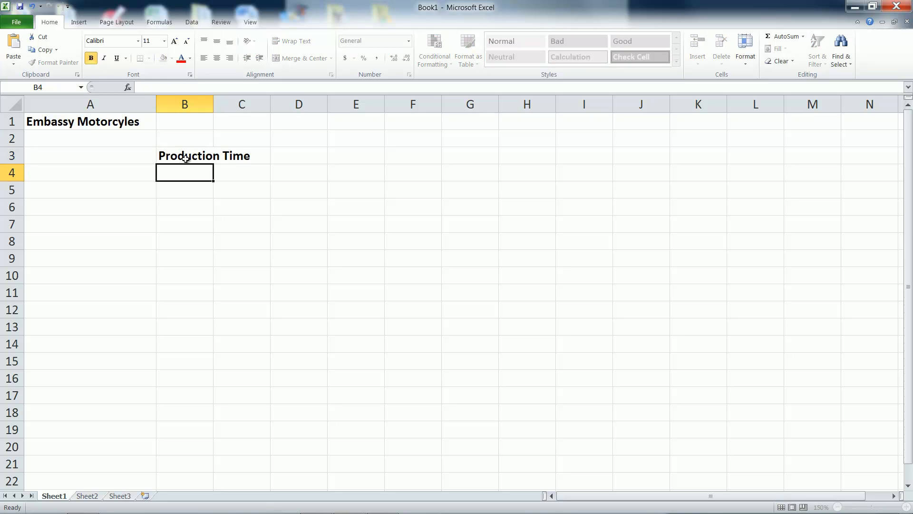
# - Fill row 4 with a bold "Constraints" label in A4 and the product names "EZ Rider" in B4 and "Lady-Sport" in C4
pyautogui.click(143, 169)
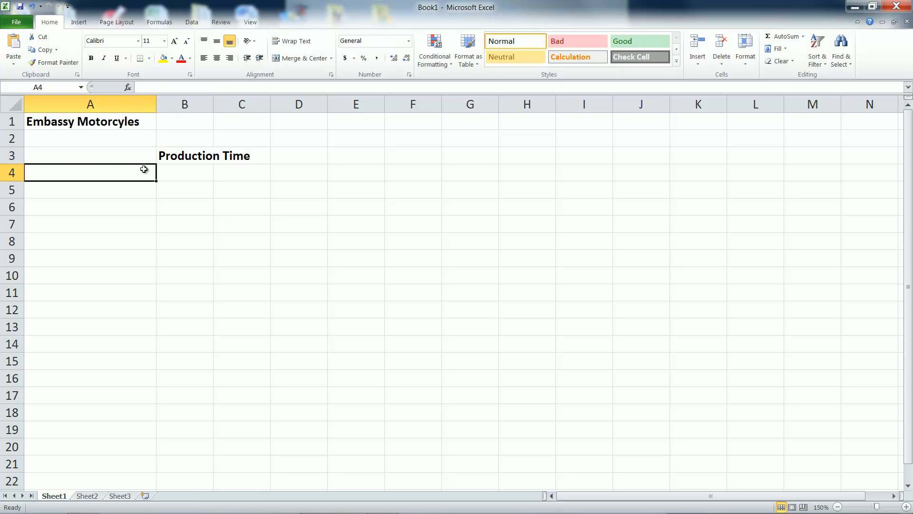
pyautogui.hotkey('ctrl', 'b')
pyautogui.write('Constraints')
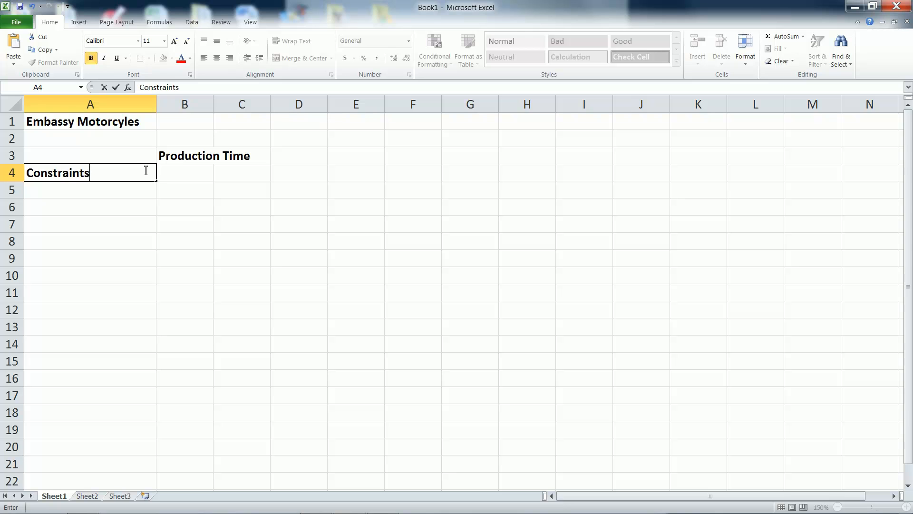
pyautogui.press('Tab')
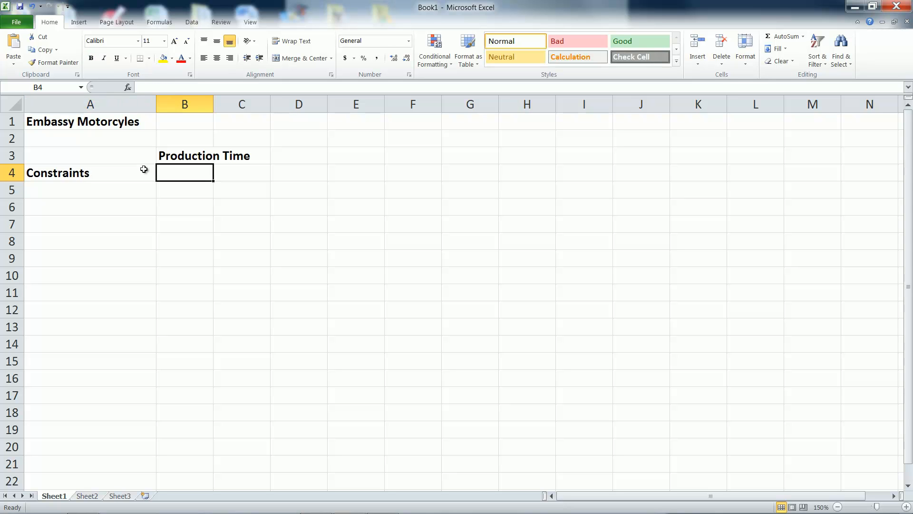
pyautogui.write('EZ Rider')
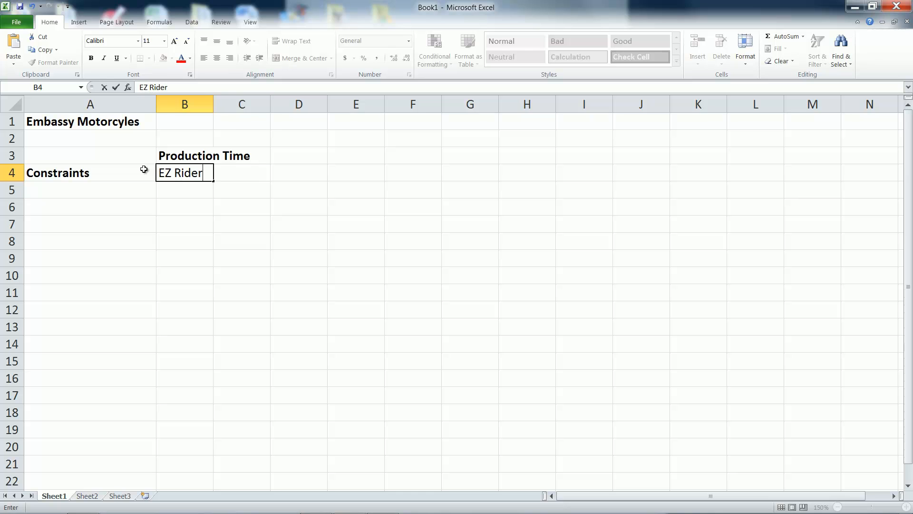
pyautogui.press('Tab')
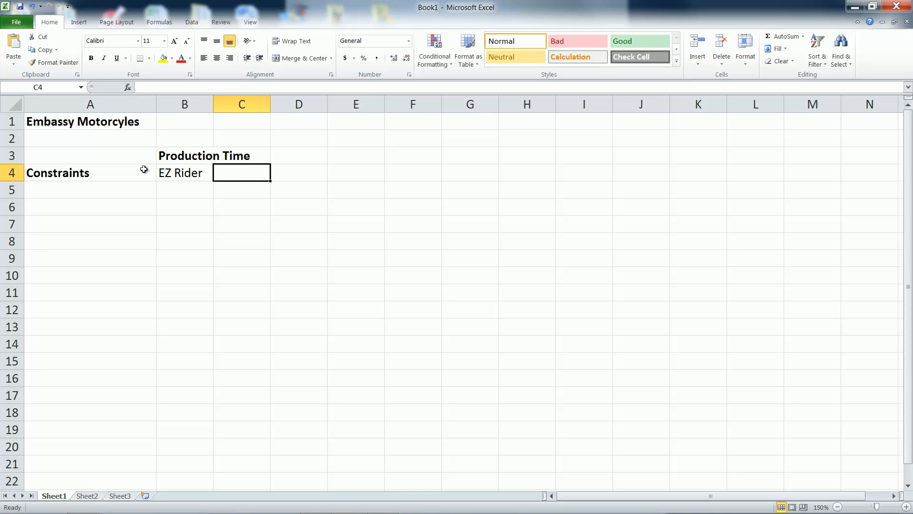
pyautogui.write('Lady-Sport')
pyautogui.press('Return')
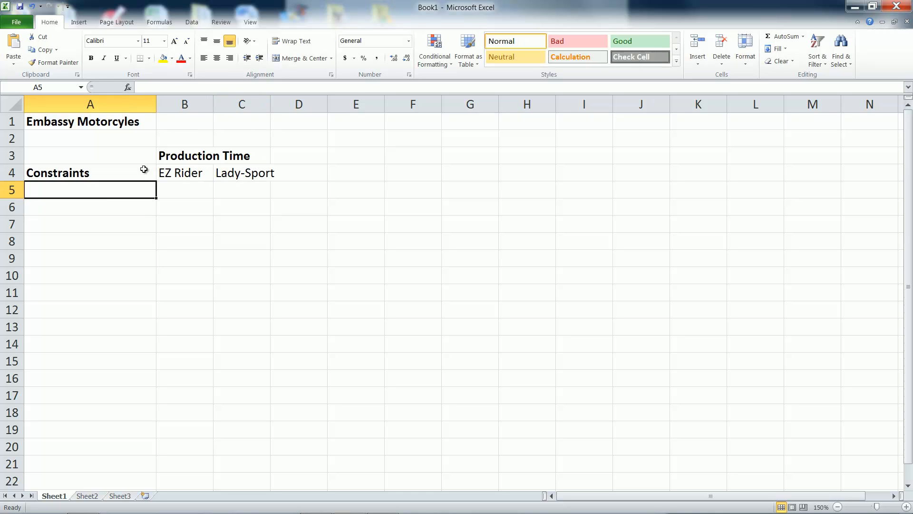
# - Widen columns B and C slightly, and merge and center the Production Time heading across B3:C3
pyautogui.moveTo(270, 104); pyautogui.dragTo(288, 103)
pyautogui.moveTo(214, 103); pyautogui.dragTo(227, 104)
pyautogui.click(215, 164)
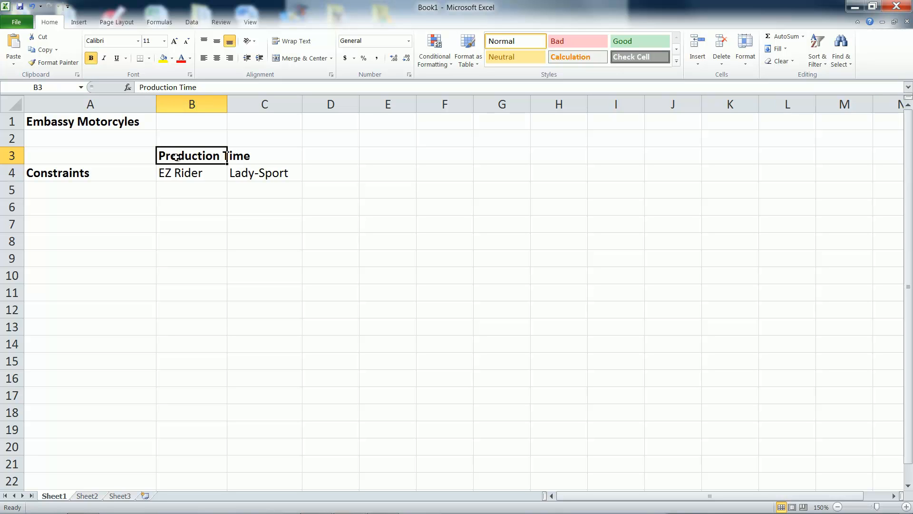
pyautogui.moveTo(176, 157); pyautogui.dragTo(249, 157)
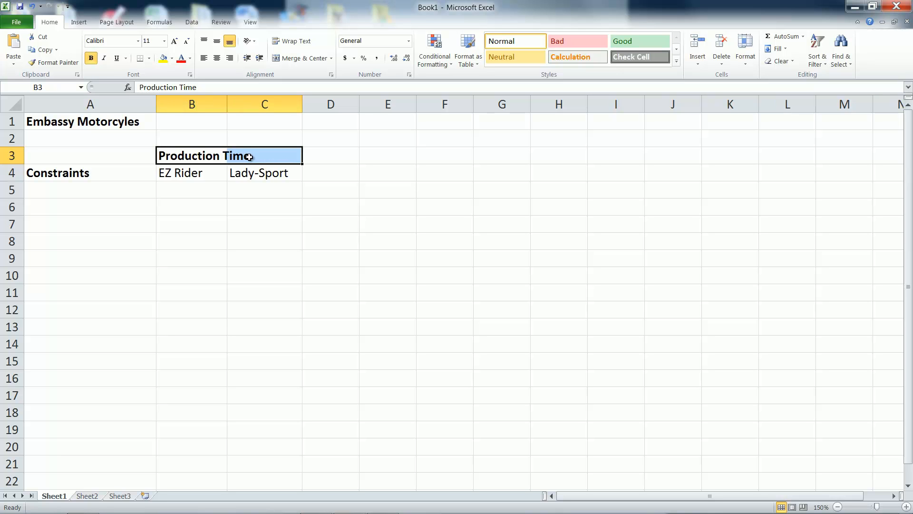
pyautogui.click(289, 58)
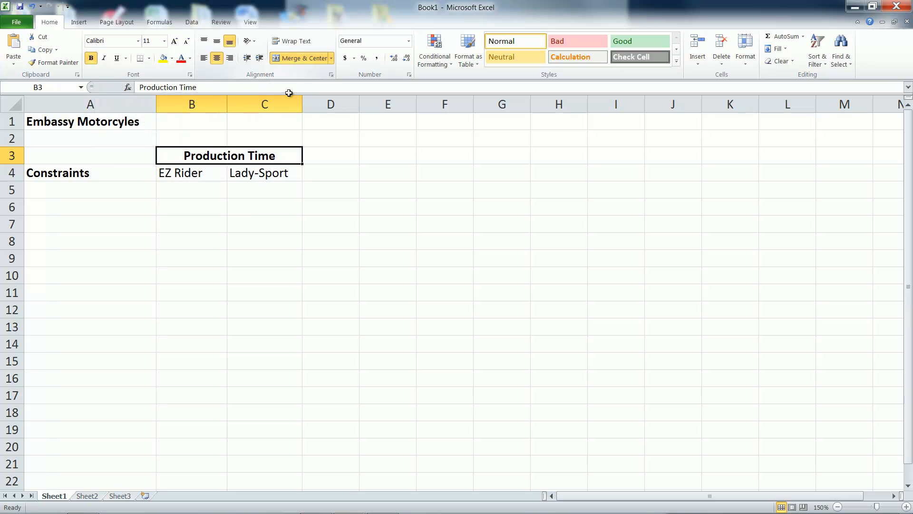
# - List the constraint names "Manufacturing", "Frames" and "Assembly/Testing" in cells A5 to A7
pyautogui.click(98, 196)
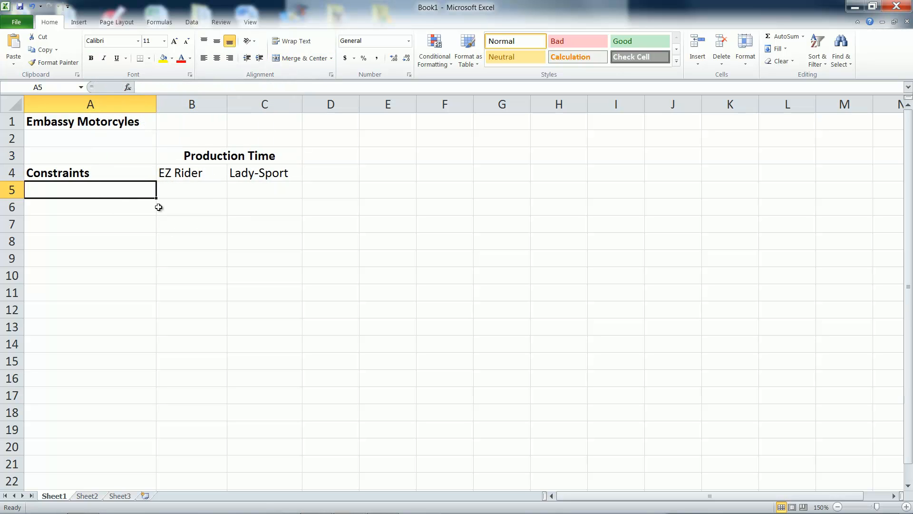
pyautogui.write('Manuf')
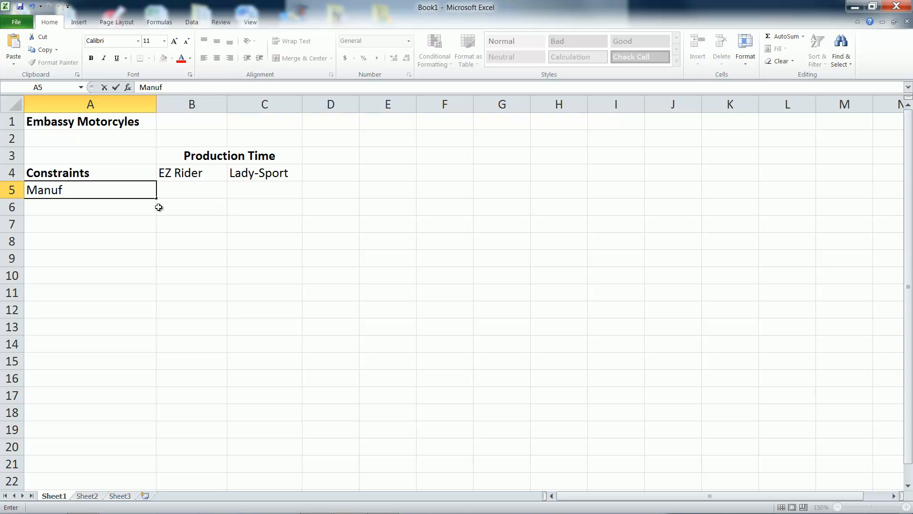
pyautogui.write('acturing')
pyautogui.press('Return')
pyautogui.write('Frac')
pyautogui.press('BackSpace')
pyautogui.write('mes')
pyautogui.press('Return')
pyautogui.write('As')
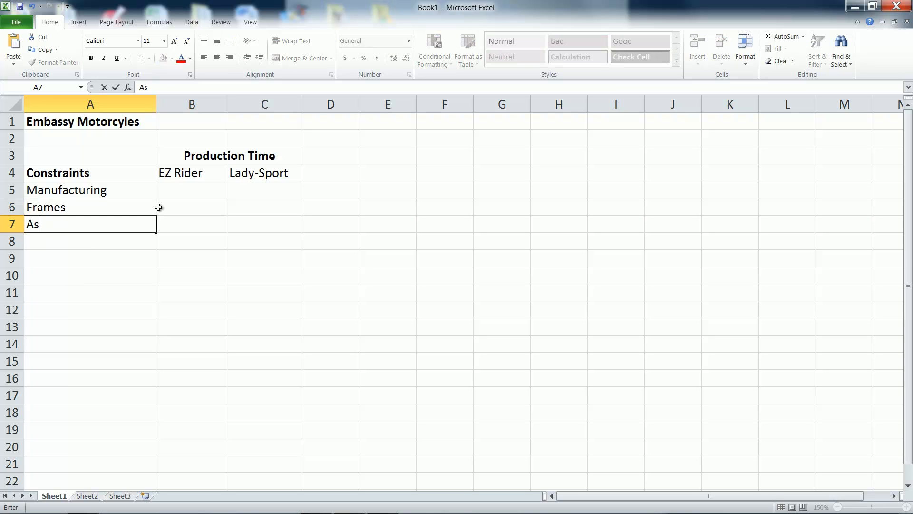
pyautogui.write('sembly/Testing')
pyautogui.press('Return')
# - Enter the Manufacturing production times: 6 for EZ Rider in B5 and 3 for Lady-Sport in C5
pyautogui.click(182, 192)
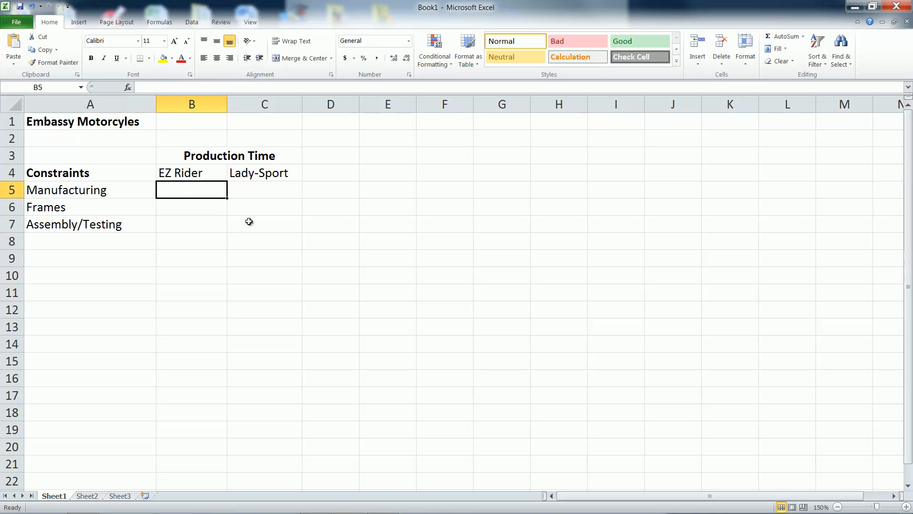
pyautogui.write('6')
pyautogui.press('Tab')
pyautogui.write('3')
pyautogui.press('Tab')
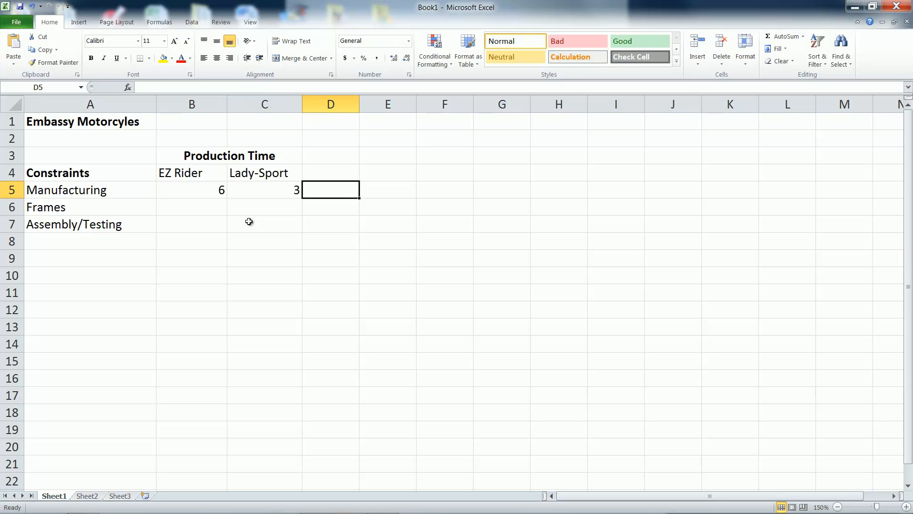
# - Enter the bold heading "Time Available" in D4 and widen column D to fit it
pyautogui.press('Up')
pyautogui.hotkey('ctrl', 'b')
pyautogui.write('Time V')
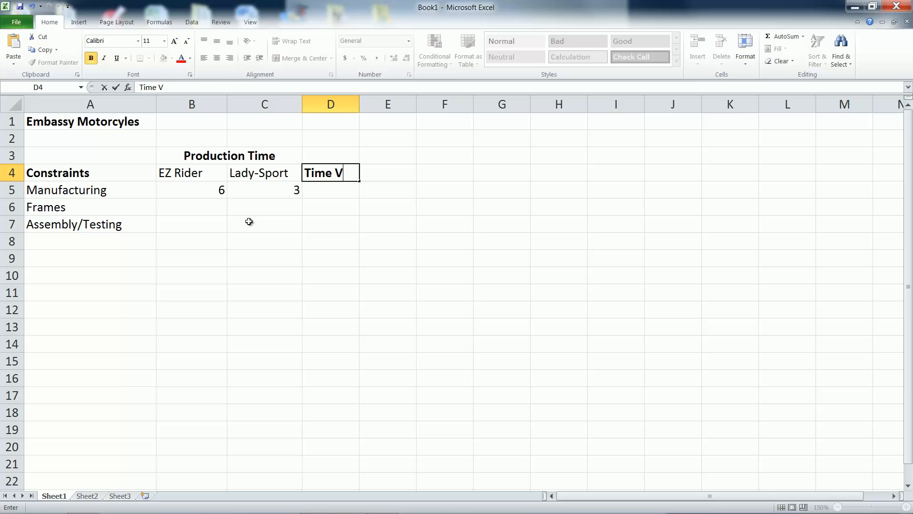
pyautogui.press('BackSpace')
pyautogui.write('Available')
pyautogui.press('Return')
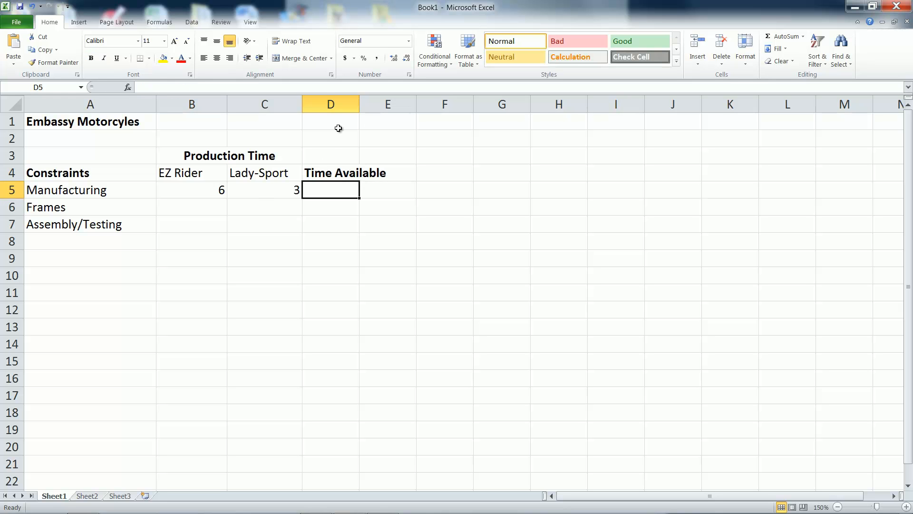
pyautogui.moveTo(359, 106); pyautogui.dragTo(398, 105)
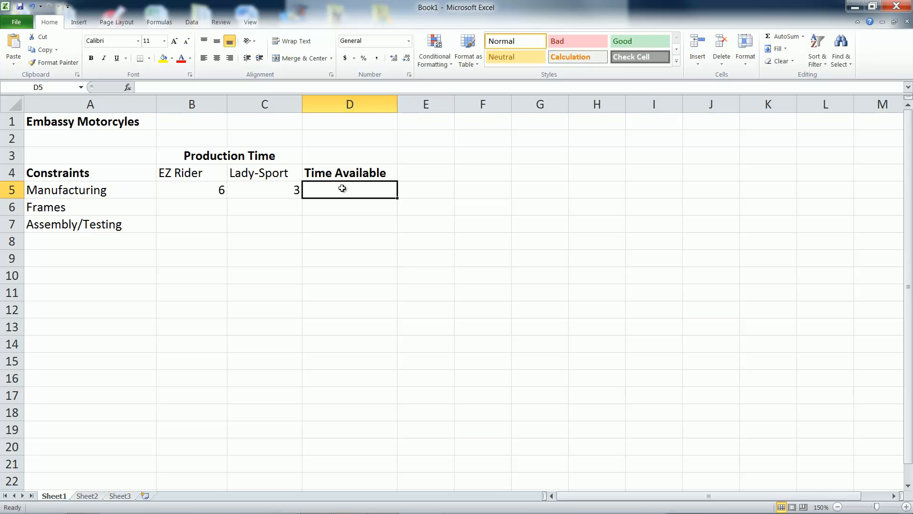
# - Enter 2100 as the Manufacturing time available in D5, and fill the Frames row with 1 for Lady-Sport and 280 available
pyautogui.write('2100')
pyautogui.press('Return')
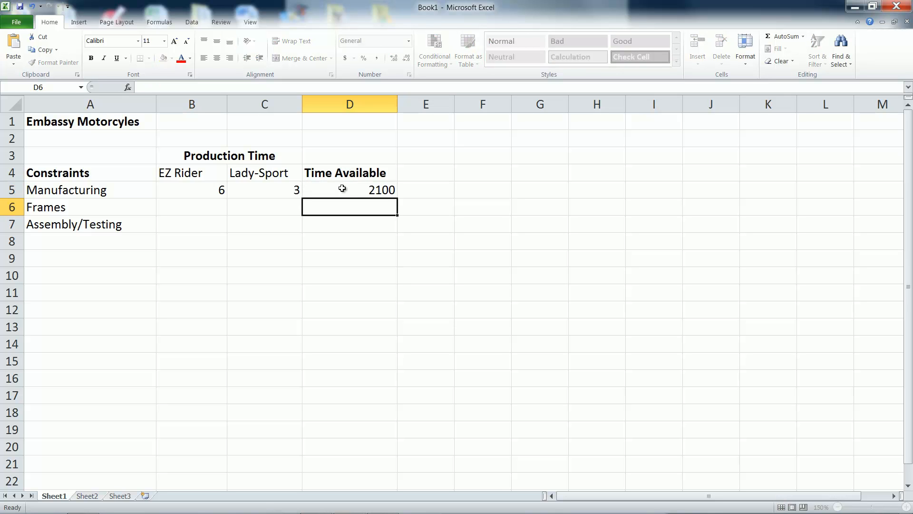
pyautogui.click(253, 208)
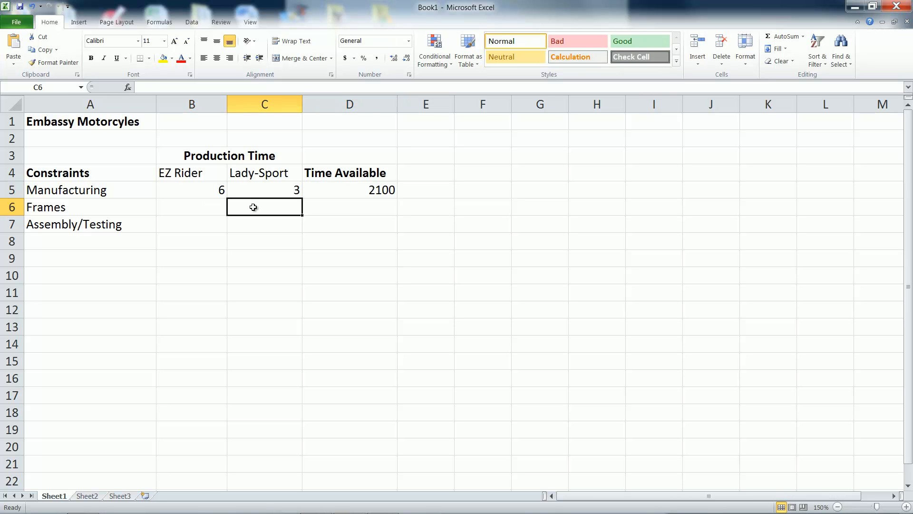
pyautogui.write('1')
pyautogui.press('Tab')
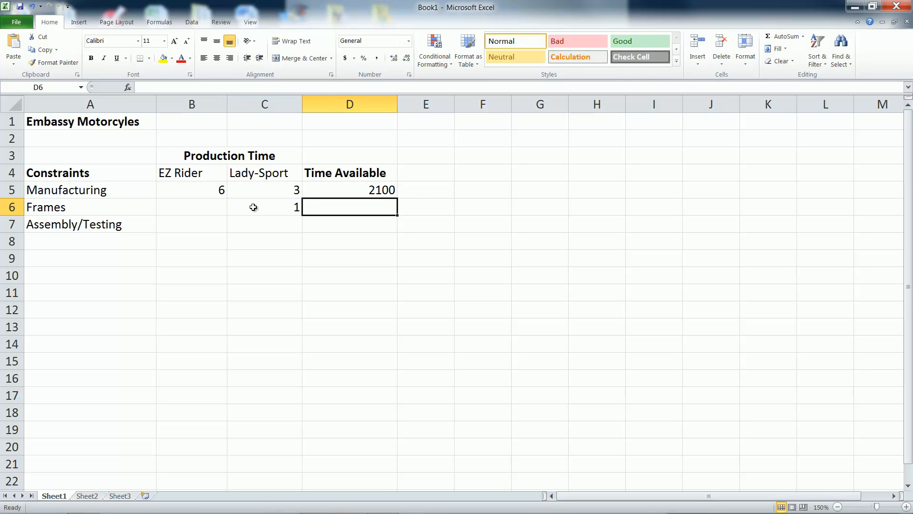
pyautogui.write('280')
pyautogui.press('Return')
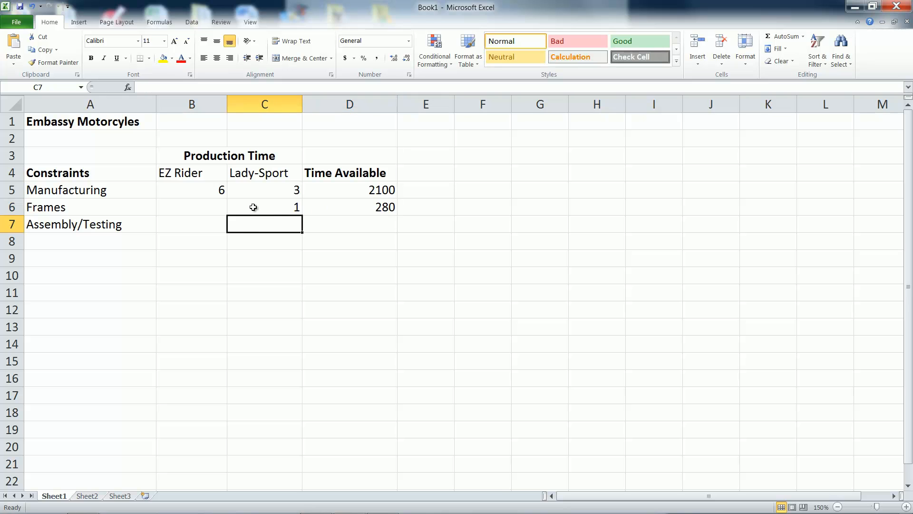
# - Fill the Assembly/Testing row with 2 for EZ Rider, 2.5 for Lady-Sport and 1000 as the time available
pyautogui.press('Left')
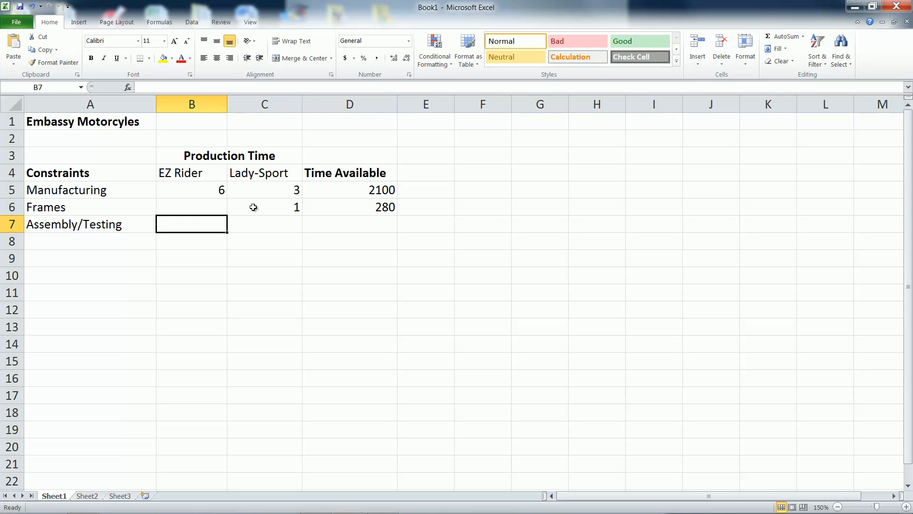
pyautogui.write('2')
pyautogui.press('Tab')
pyautogui.write('2.5')
pyautogui.press('Tab')
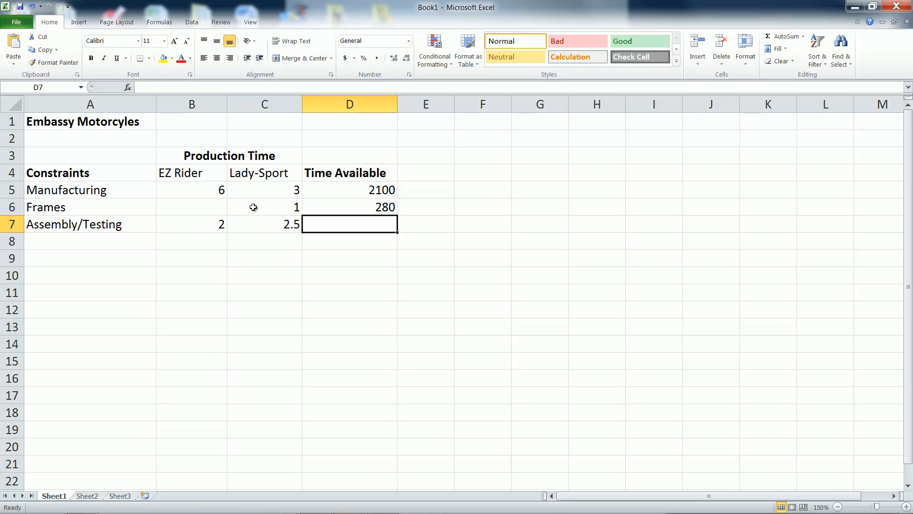
pyautogui.write('1000')
pyautogui.press('Return')
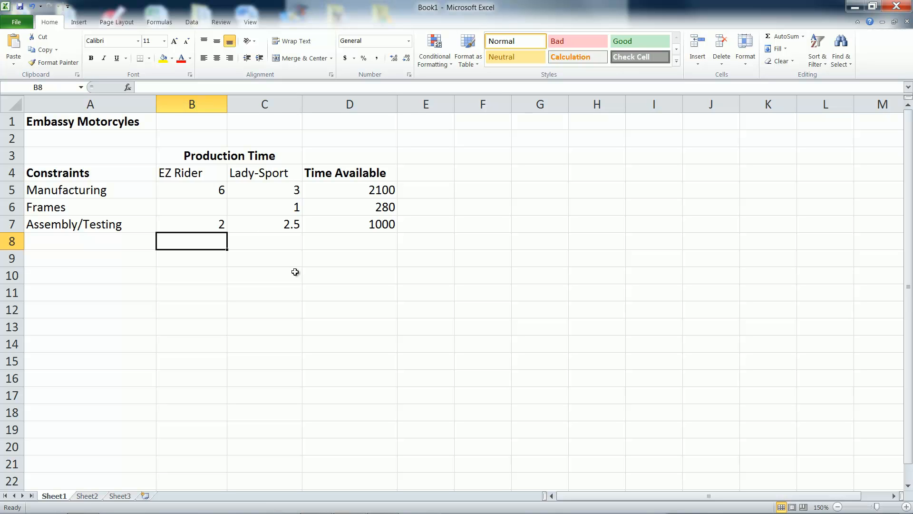
# - Add a bold "Profit per cycle" label in A9 with 2400 for EZ Rider and 1800 for Lady-Sport
pyautogui.click(53, 261)
pyautogui.hotkey('ctrl', 'b')
pyautogui.write('Profit per cycle')
pyautogui.press('Tab')
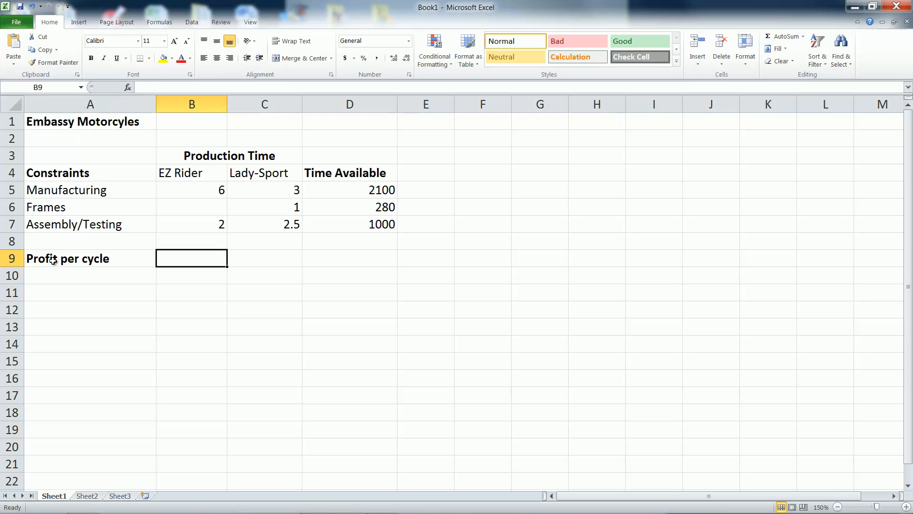
pyautogui.write('2400')
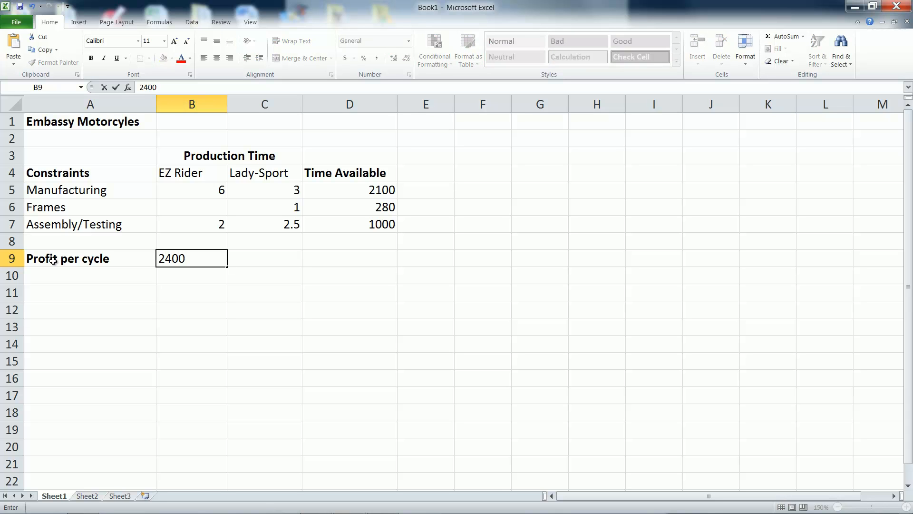
pyautogui.press('Tab')
pyautogui.write('1800')
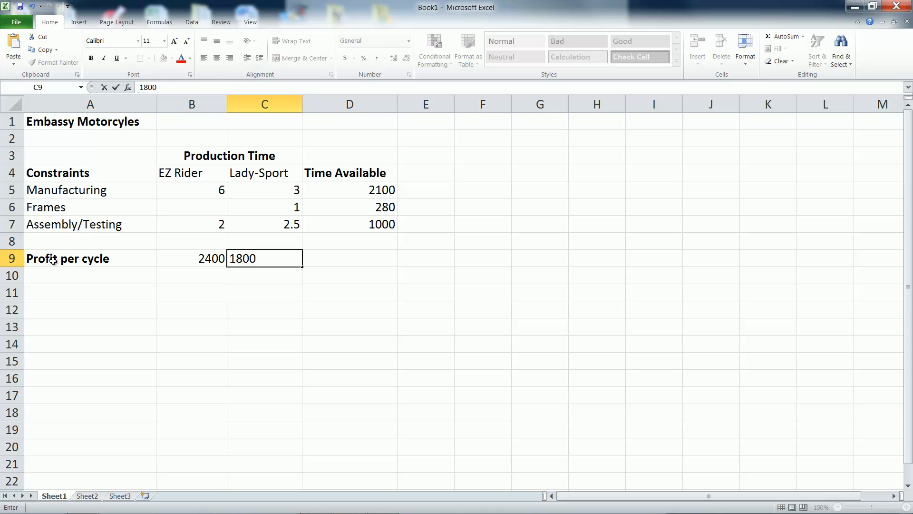
pyautogui.press('Return')
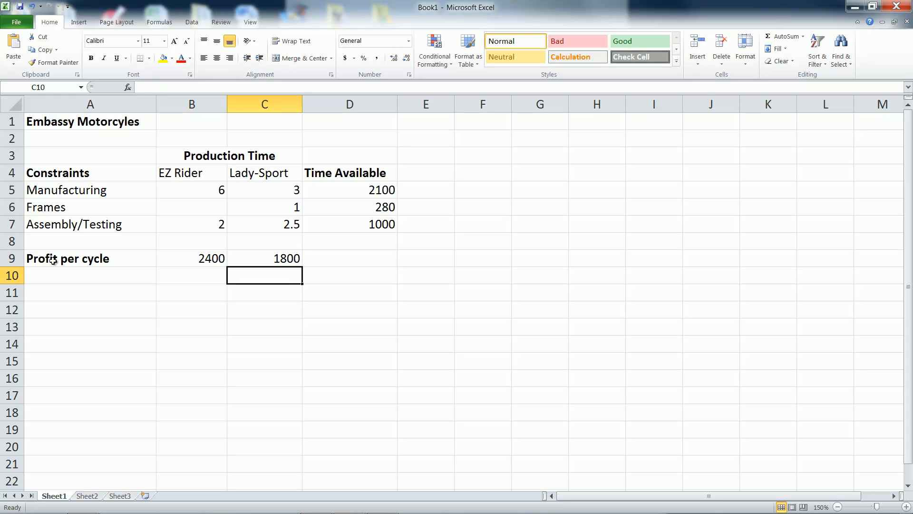
# - Enter the bold section heading "Model" in A12
pyautogui.click(75, 313)
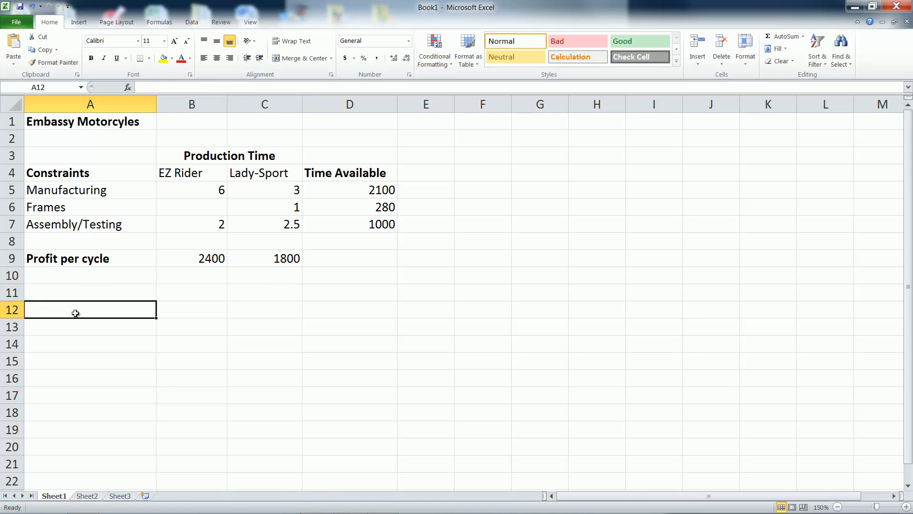
pyautogui.hotkey('ctrl', 'b')
pyautogui.write('Model')
pyautogui.press('Return')
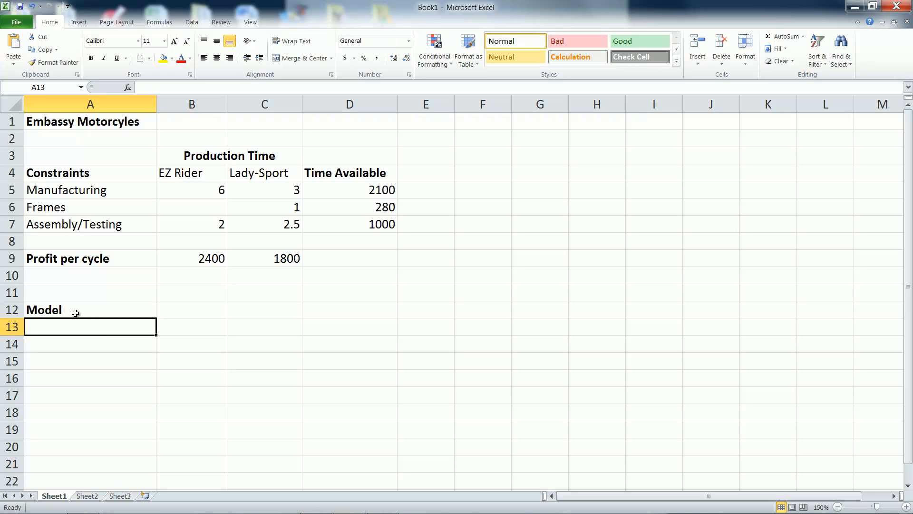
# - Enter the bold heading "Decision Variables" in B14 and merge and center it across B14:C14
pyautogui.click(200, 346)
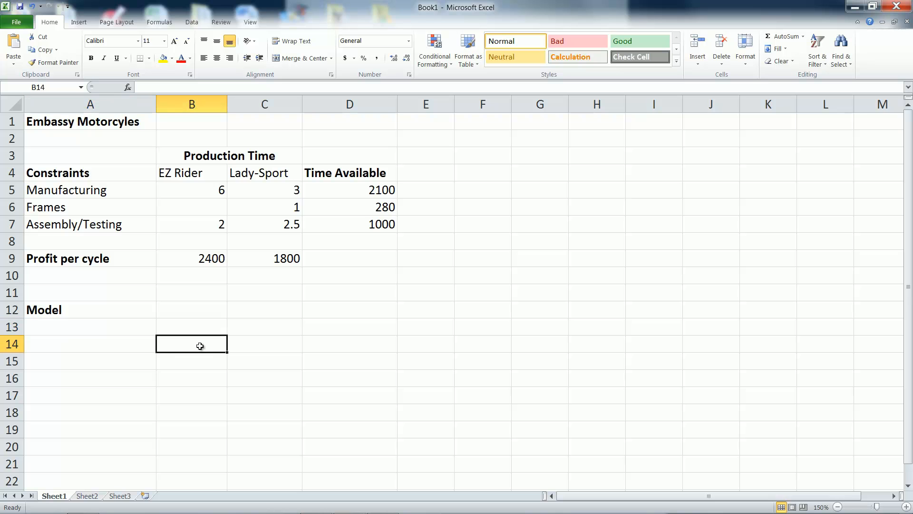
pyautogui.hotkey('ctrl', 'b')
pyautogui.write('Decision Variables')
pyautogui.press('Return')
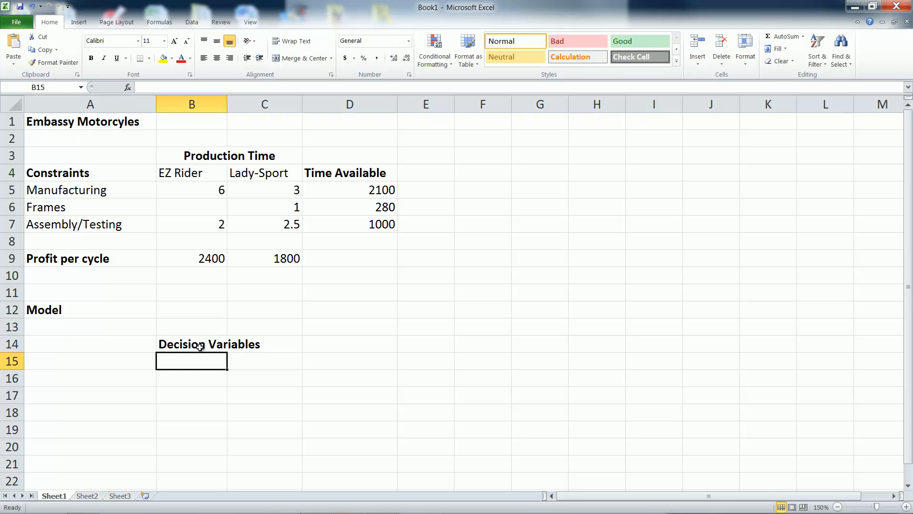
pyautogui.moveTo(200, 345); pyautogui.dragTo(245, 345)
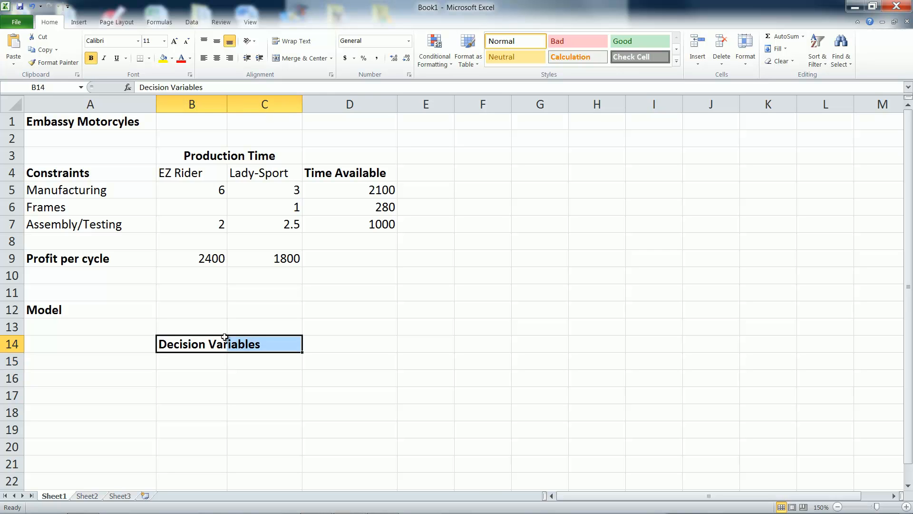
pyautogui.click(290, 61)
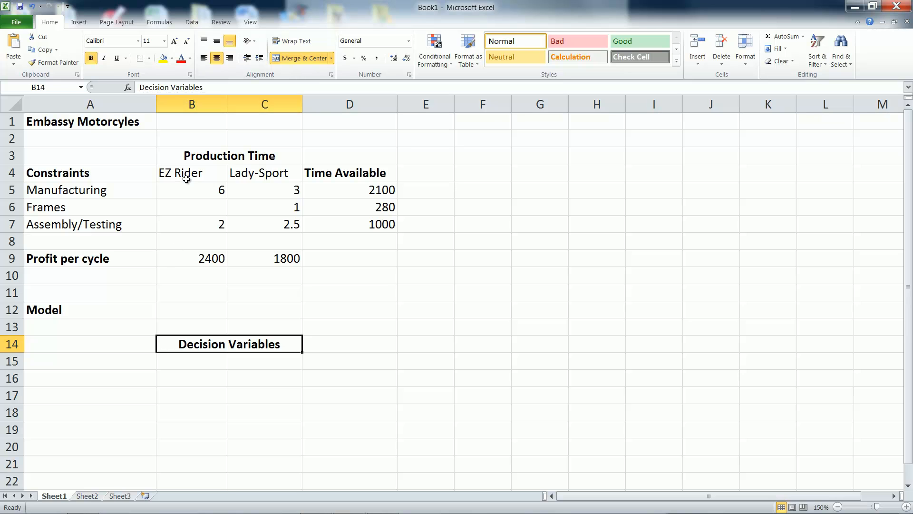
# - Copy the product names EZ Rider and Lady-Sport from B4:C4 into B15:C15 under the Decision Variables heading
pyautogui.moveTo(190, 172); pyautogui.dragTo(274, 174)
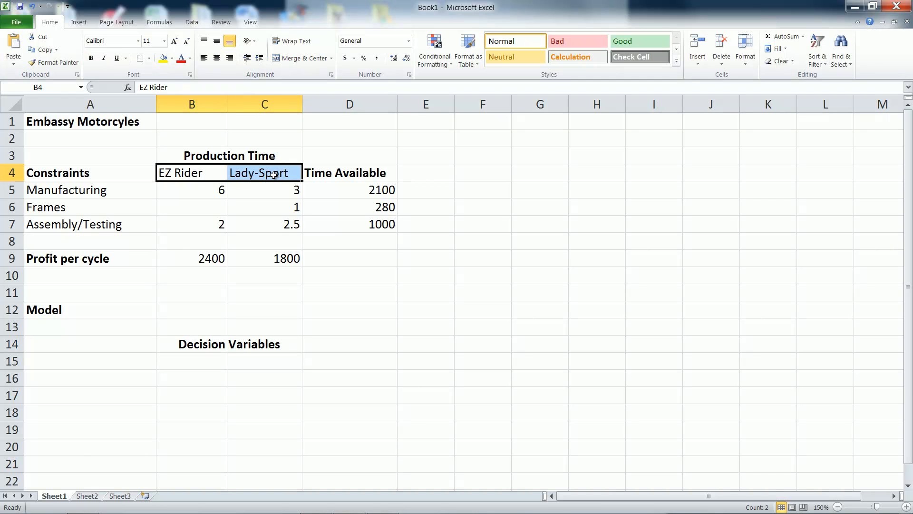
pyautogui.rightClick(281, 174)
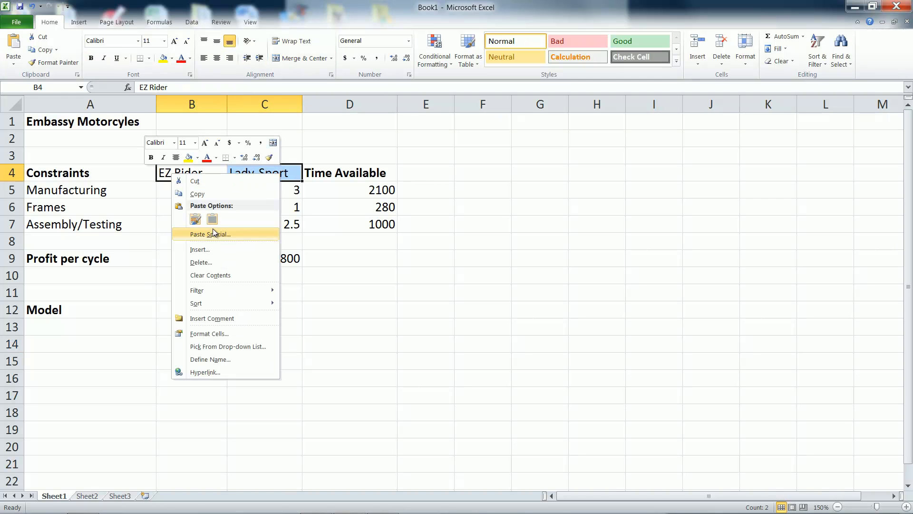
pyautogui.click(197, 194)
pyautogui.click(193, 362)
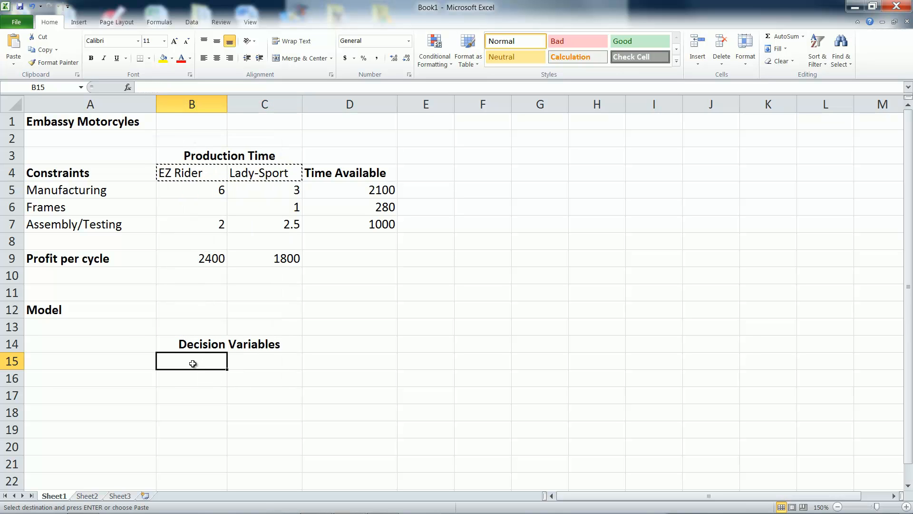
pyautogui.rightClick(193, 363)
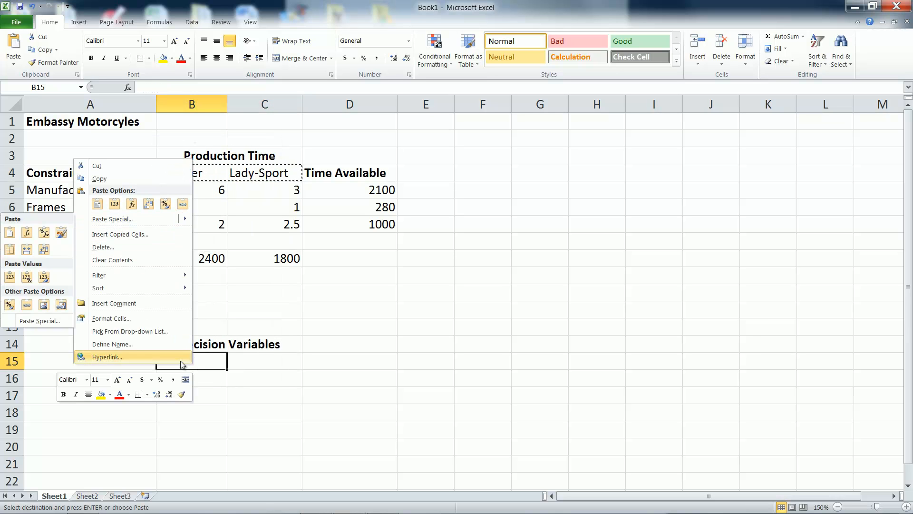
pyautogui.click(214, 358)
pyautogui.hotkey('ctrl', 'v')
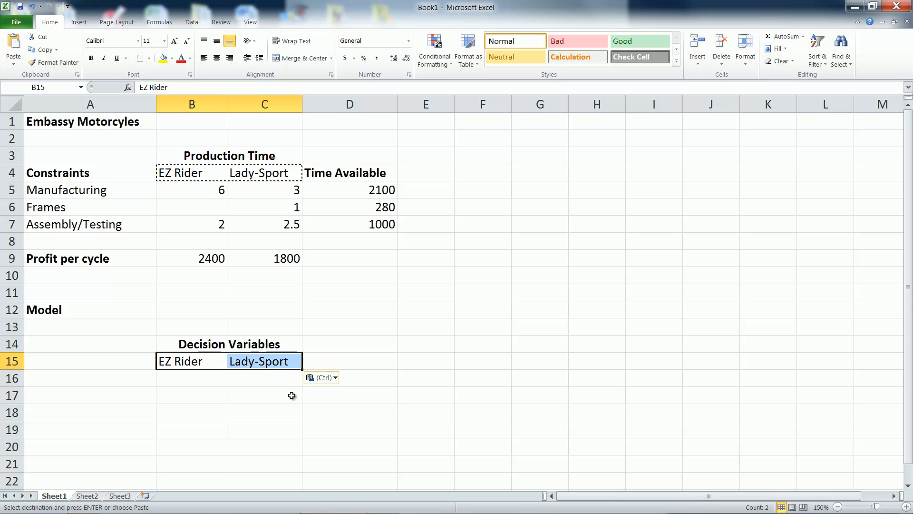
pyautogui.press('Escape')
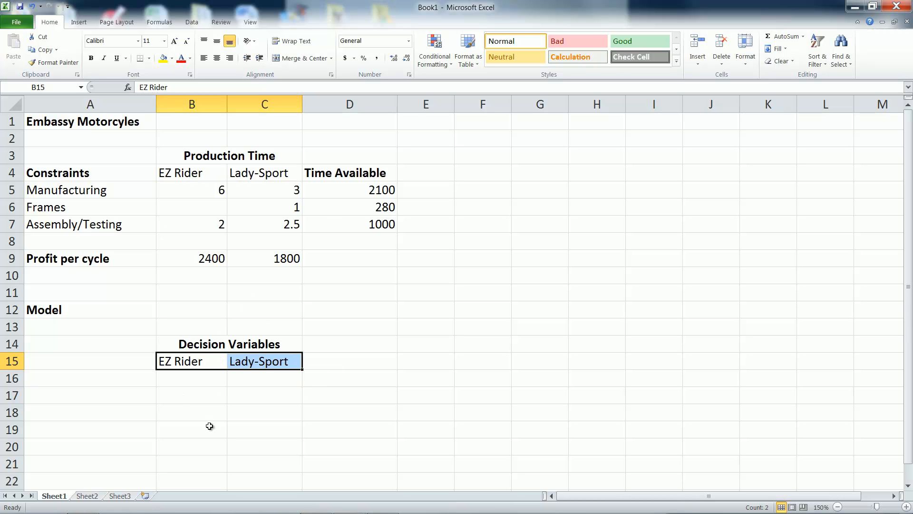
# - Label A16 "cycles produced" and fill the decision cells B16 and C16 with yellow
pyautogui.click(112, 382)
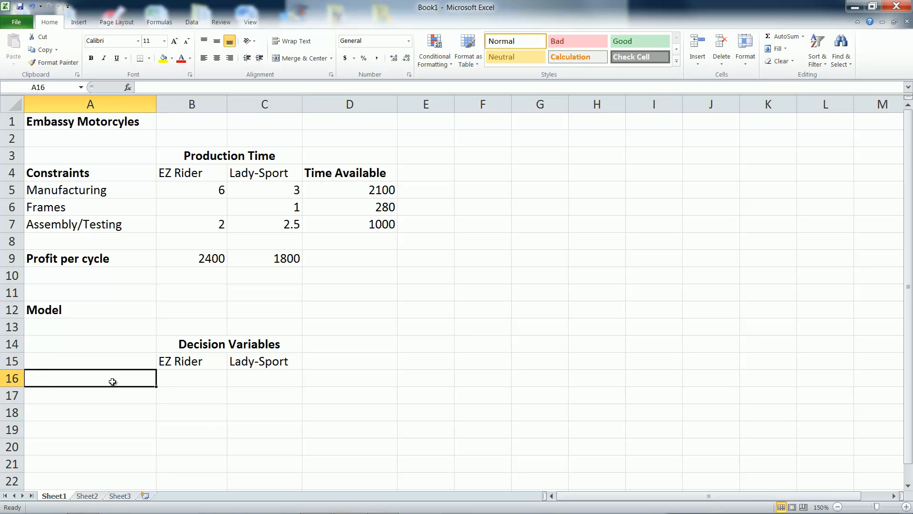
pyautogui.write('cycles produc')
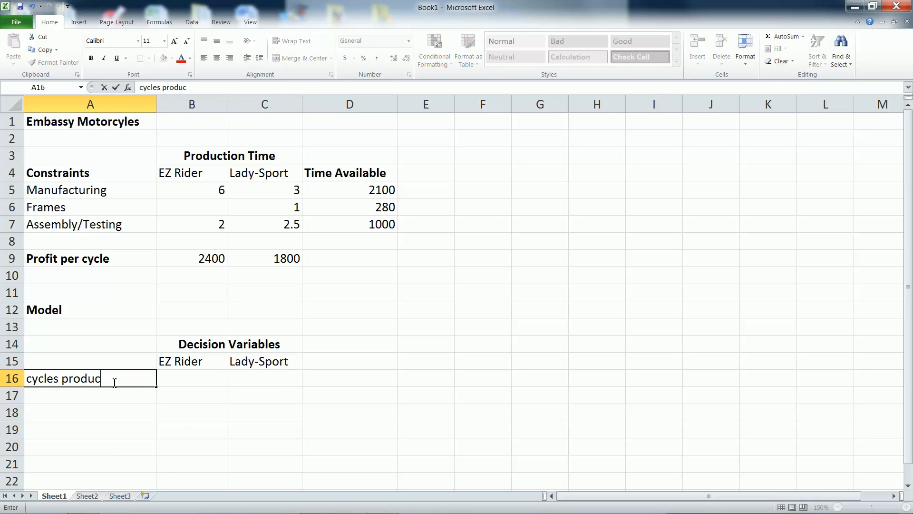
pyautogui.write('ed')
pyautogui.press('Tab')
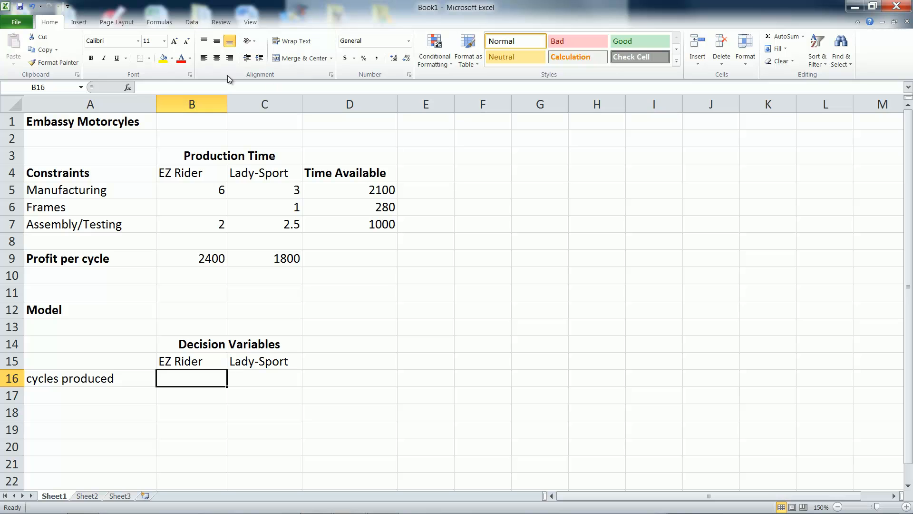
pyautogui.click(164, 59)
pyautogui.click(265, 378)
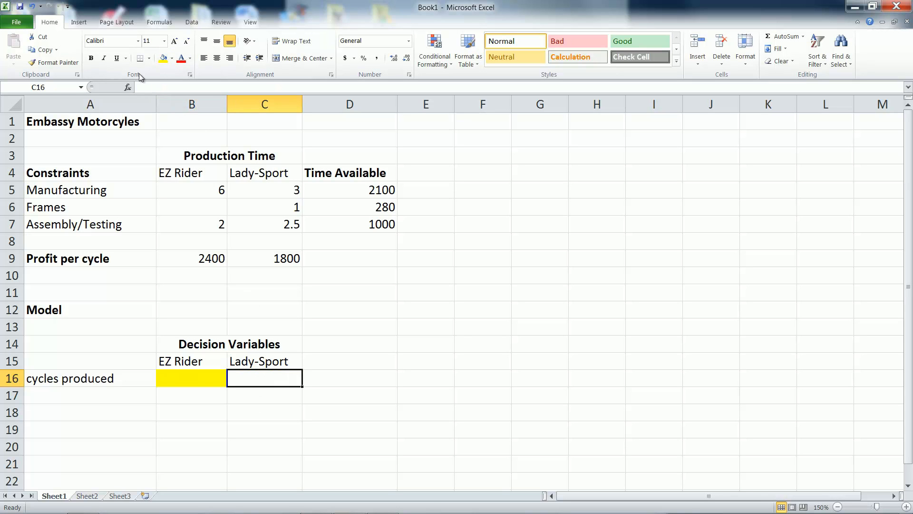
pyautogui.click(164, 59)
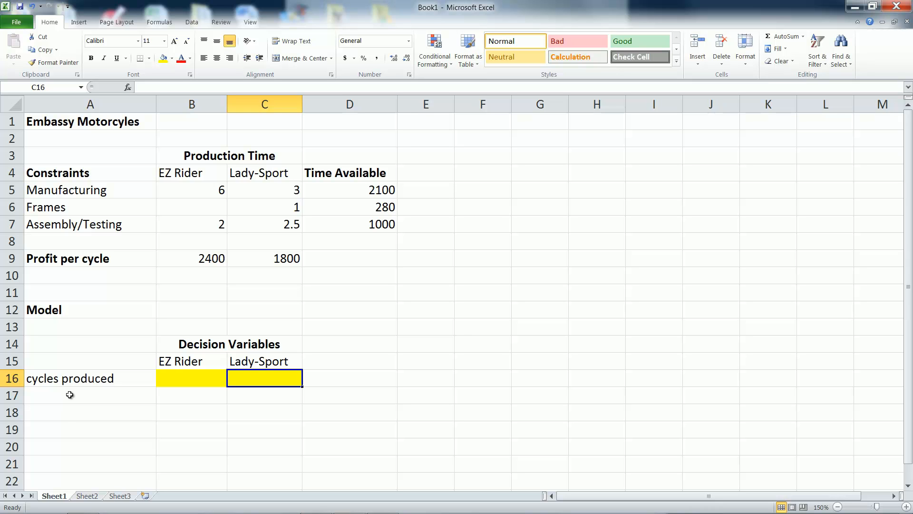
# - Enter the bold label "Maximize Total Profit" in A18
pyautogui.click(66, 414)
pyautogui.hotkey('ctrl', 'b')
pyautogui.write('Maximize Total Profit')
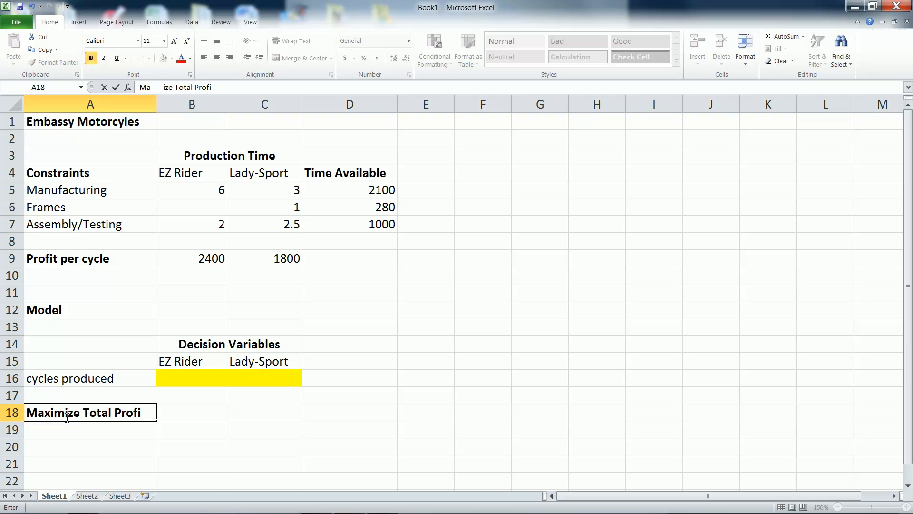
pyautogui.press('Return')
# - Enter the total profit formula =B9*B16+C9*C16 in B18
pyautogui.click(192, 420)
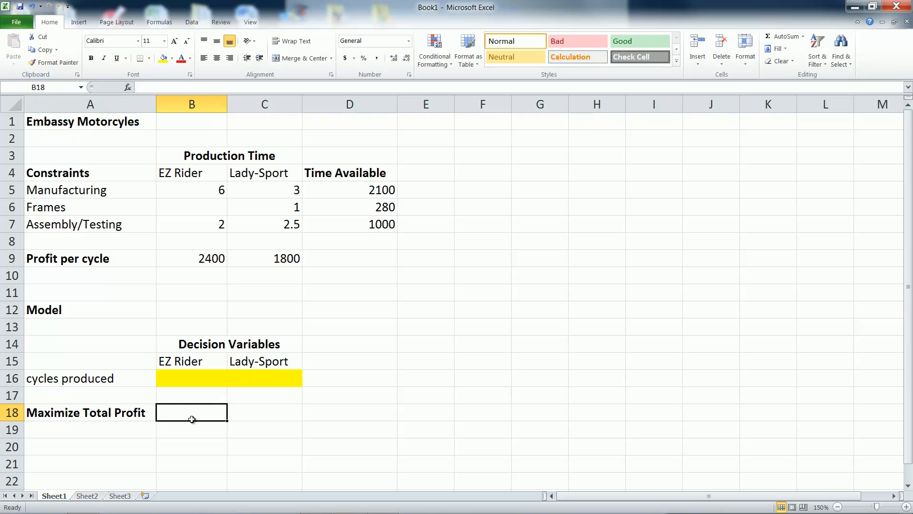
pyautogui.write('=')
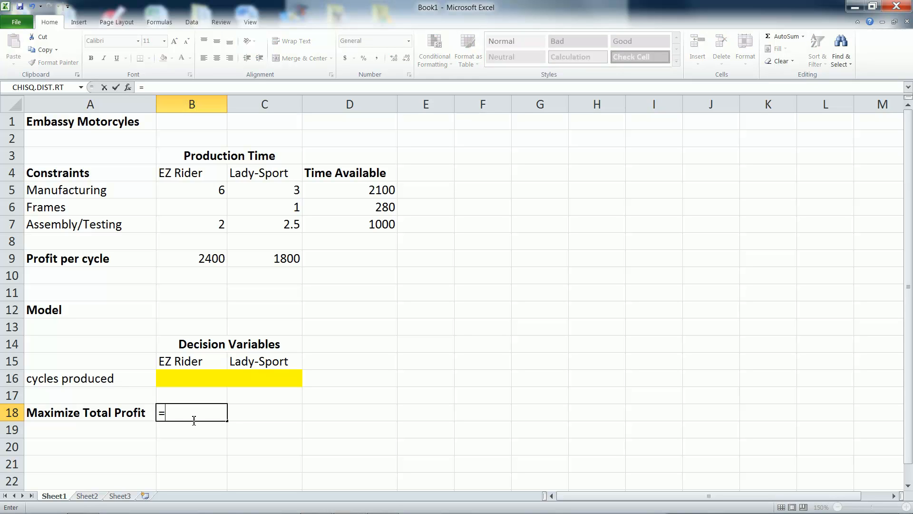
pyautogui.click(190, 261)
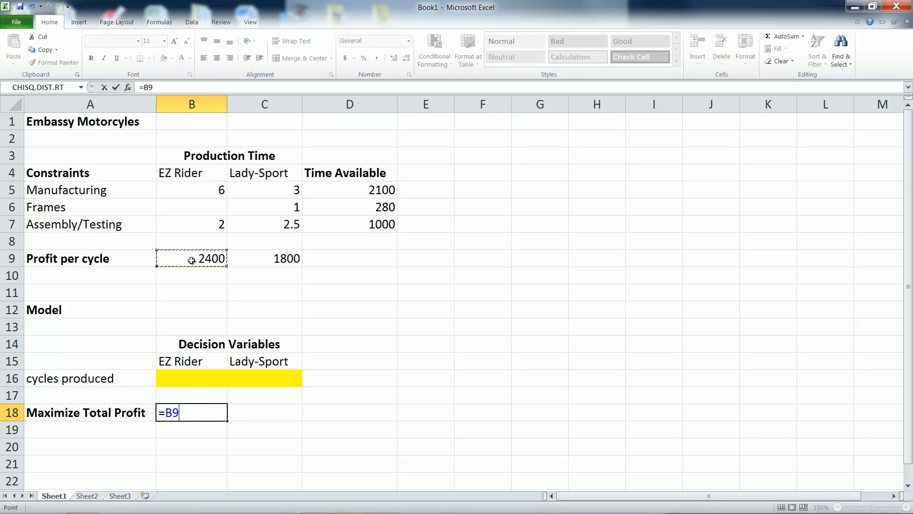
pyautogui.write('*')
pyautogui.click(204, 380)
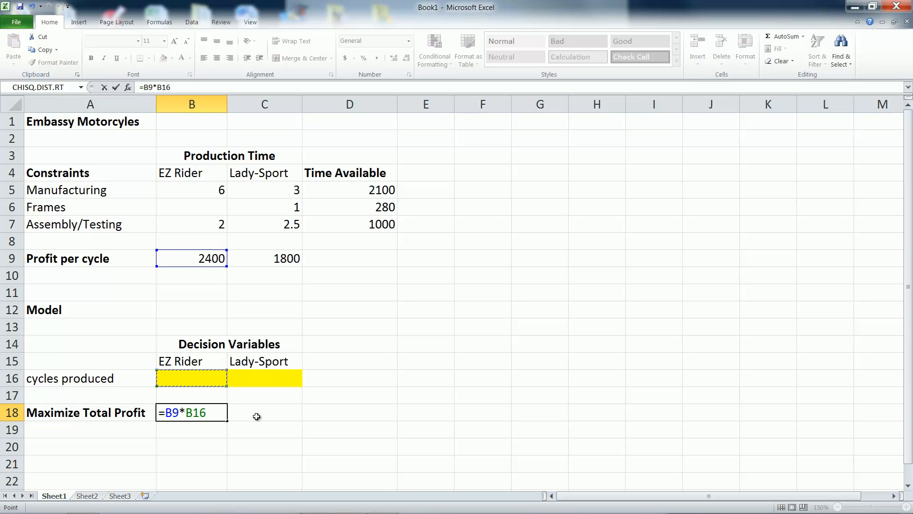
pyautogui.write('+')
pyautogui.click(277, 259)
pyautogui.write('*')
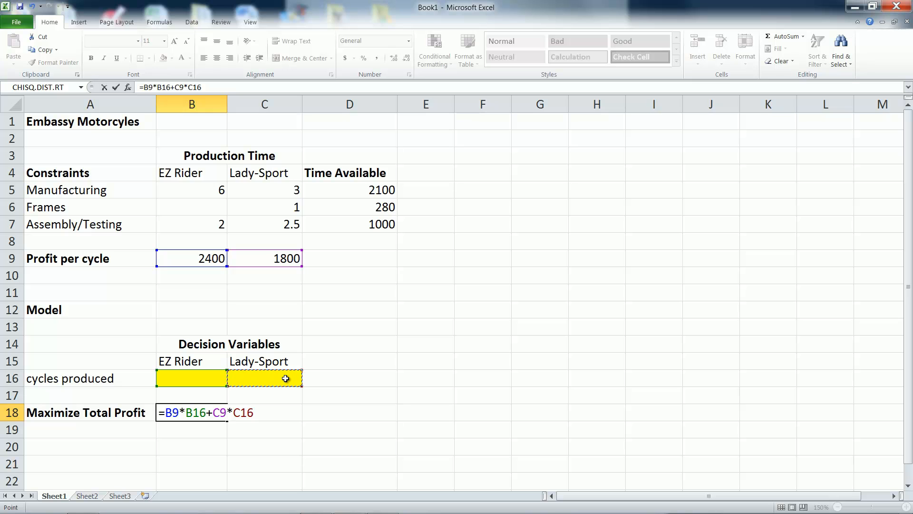
pyautogui.press('Return')
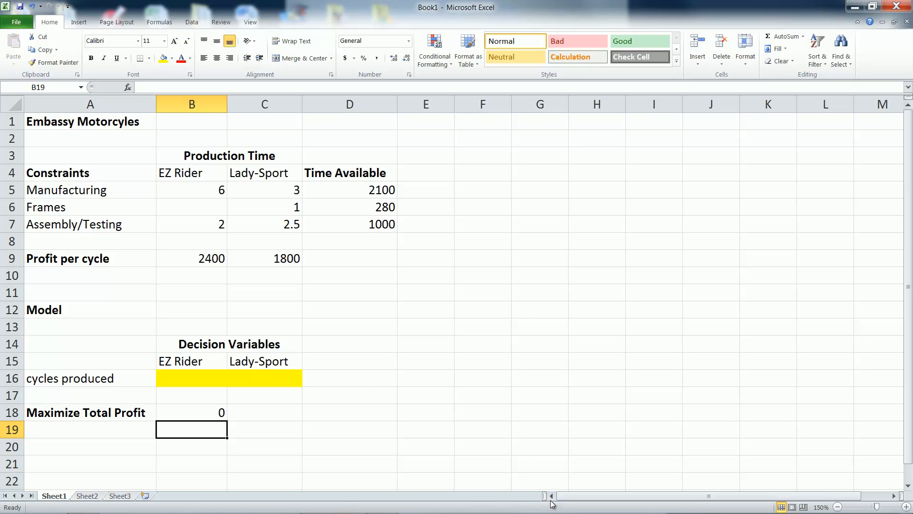
# - Enter the bold headings "Constraints" in A20 and "Hours Used (LHS)" in B20
pyautogui.click(113, 456)
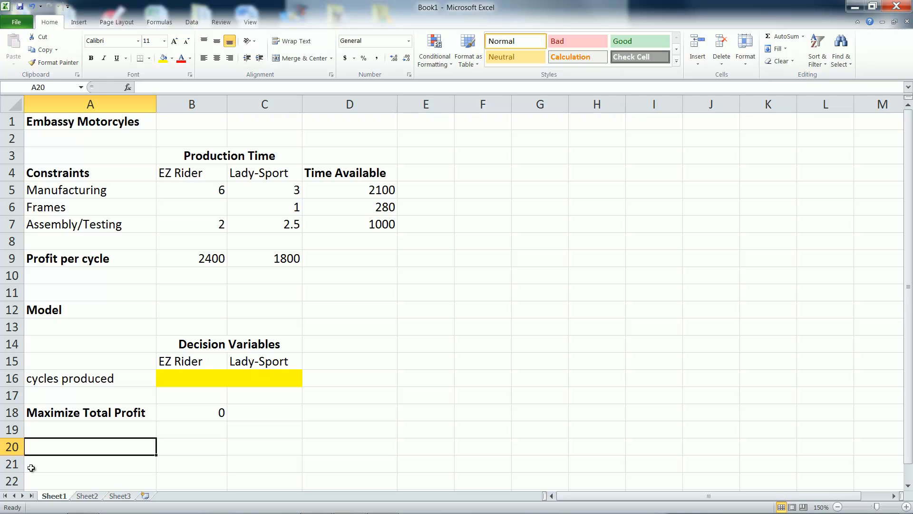
pyautogui.hotkey('ctrl', 'b')
pyautogui.write('Constraints')
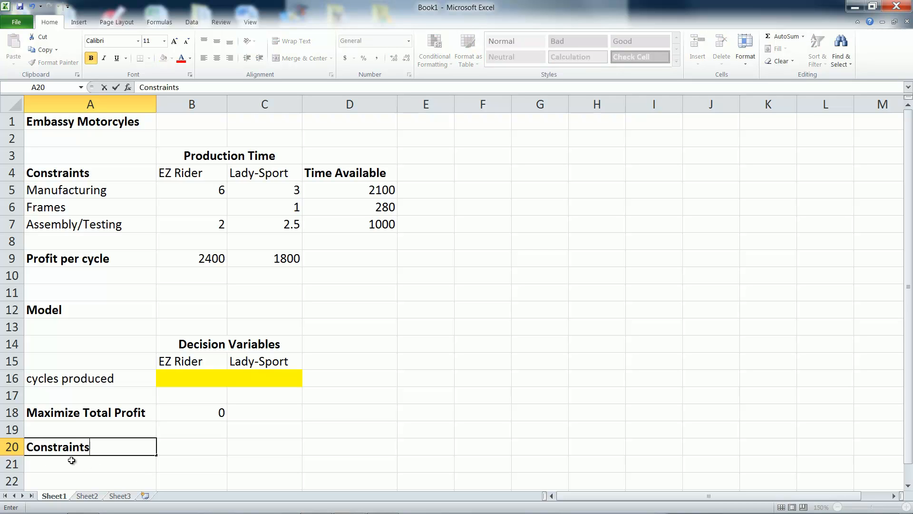
pyautogui.press('Tab')
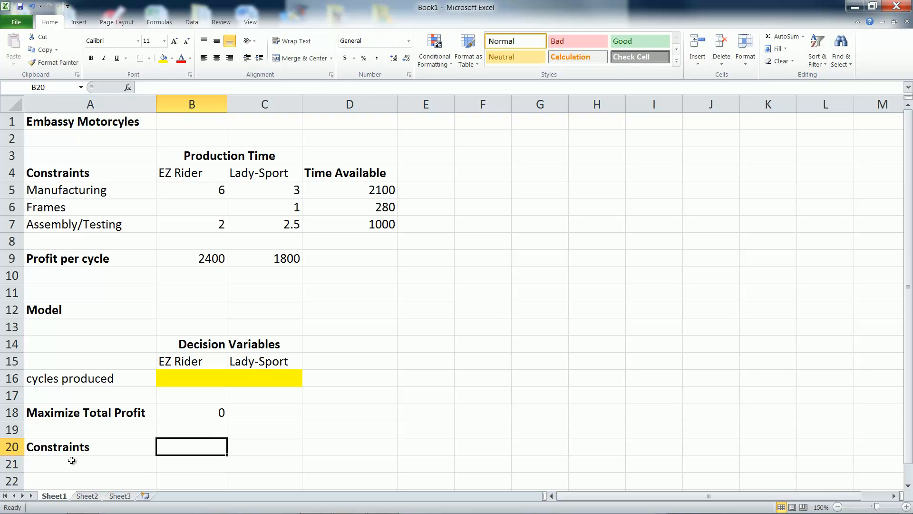
pyautogui.hotkey('ctrl', 'b')
pyautogui.write('H')
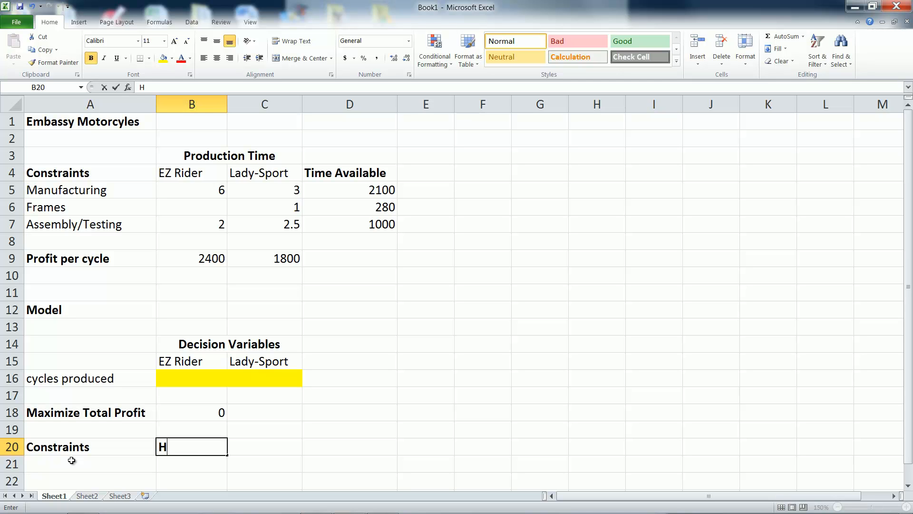
pyautogui.write('ours Use')
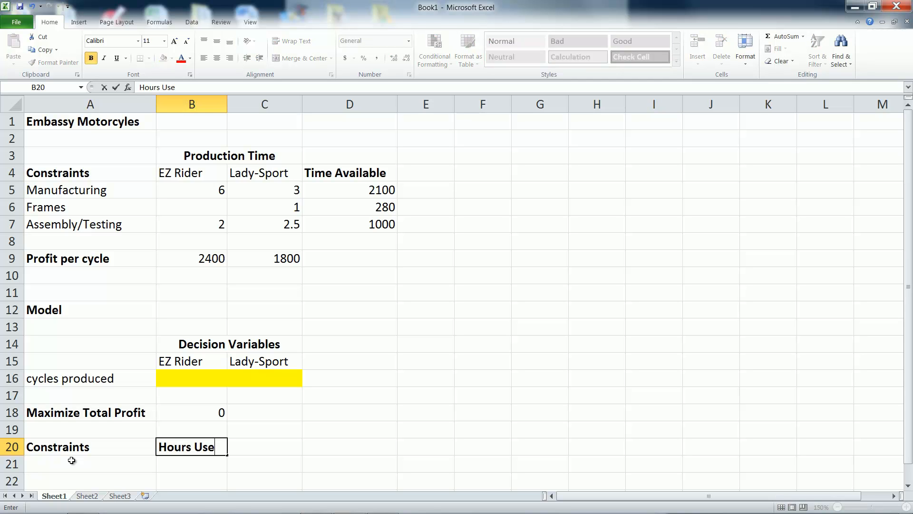
pyautogui.write('d (LHS)')
pyautogui.press('Tab')
pyautogui.press('Tab')
# - Enter the bold heading "Hours Availble (RHS)" in D20
pyautogui.hotkey('ctrl', 'b')
pyautogui.write('Hours Availb')
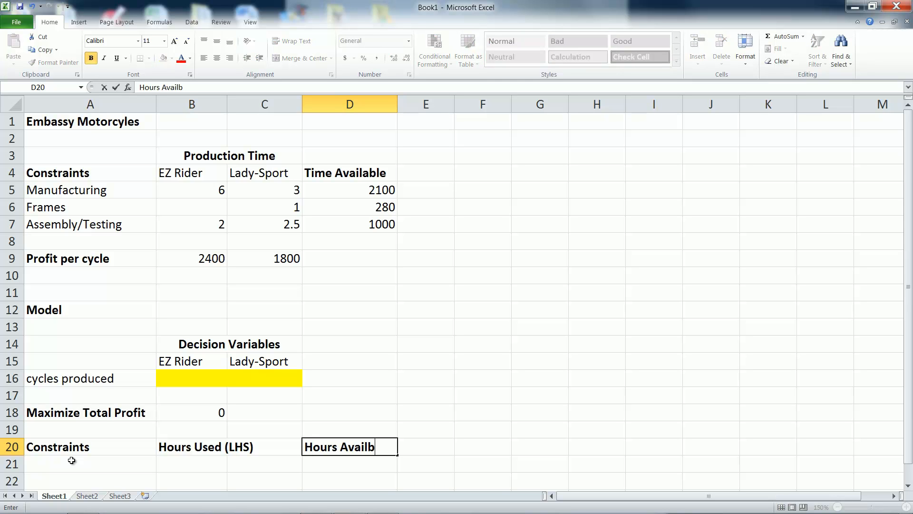
pyautogui.write('le (RHS)')
pyautogui.click(71, 460)
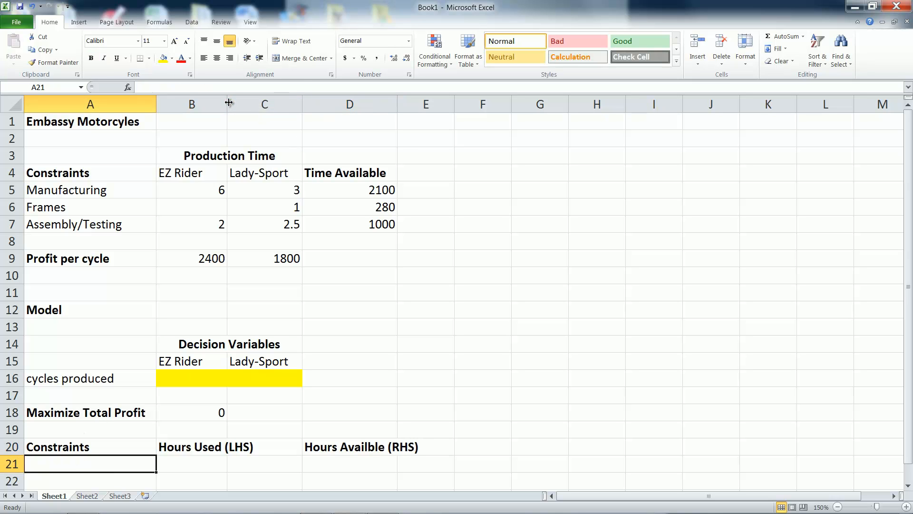
# - Autofit the widths of columns B and D, and copy the constraint names from A5:A7 to A21:A23
pyautogui.doubleClick(227, 103)
pyautogui.doubleClick(431, 102)
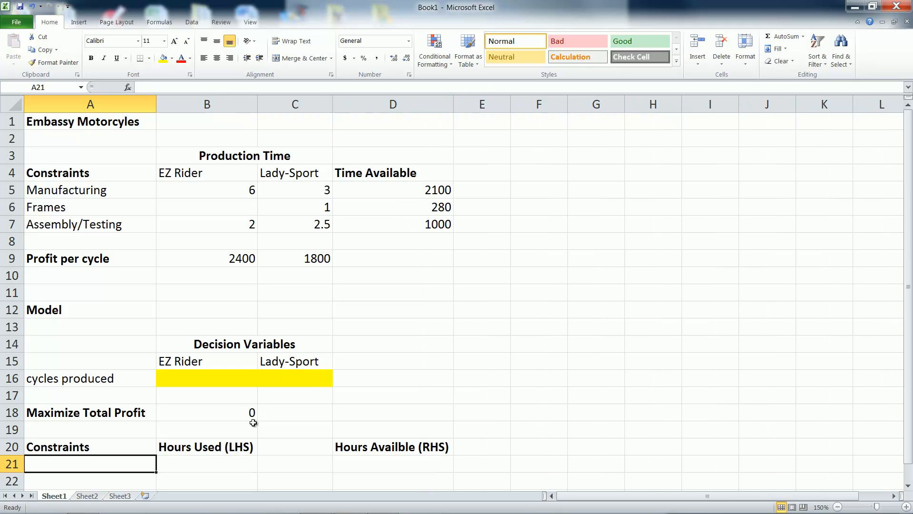
pyautogui.moveTo(71, 192); pyautogui.dragTo(69, 221)
pyautogui.hotkey('ctrl', 'c')
pyautogui.click(64, 460)
pyautogui.hotkey('ctrl', 'v')
# - Enter the Manufacturing hours used formula =B5*B16+C5*C16 in B21
pyautogui.scroll(-3, 180, 376)
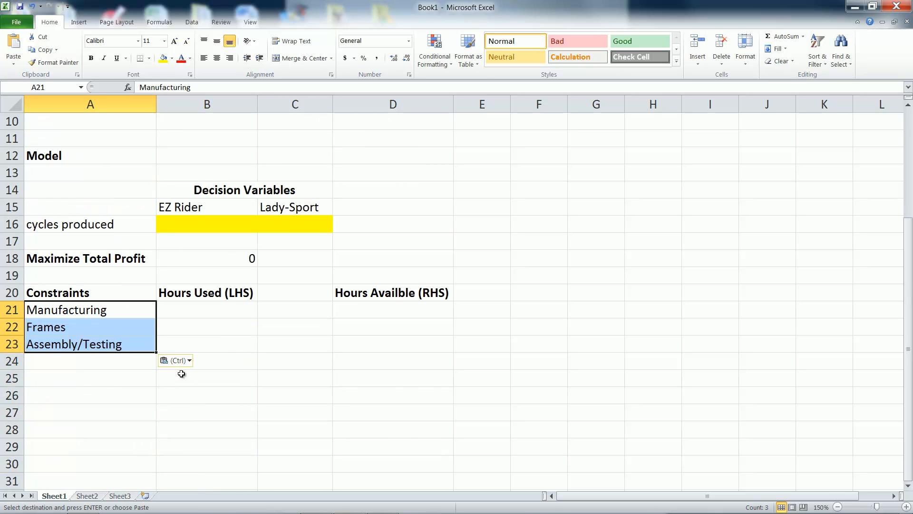
pyautogui.click(203, 314)
pyautogui.scroll(1, 326, 355)
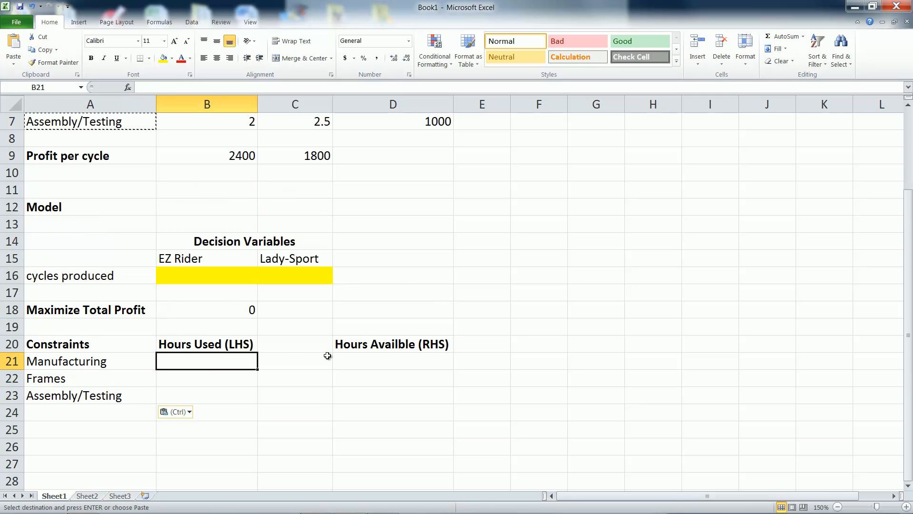
pyautogui.write('=')
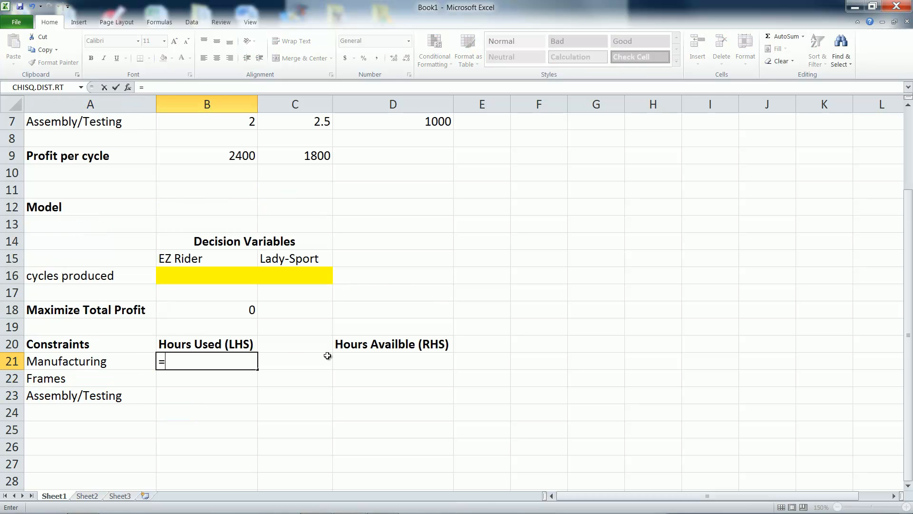
pyautogui.scroll(2, 265, 233)
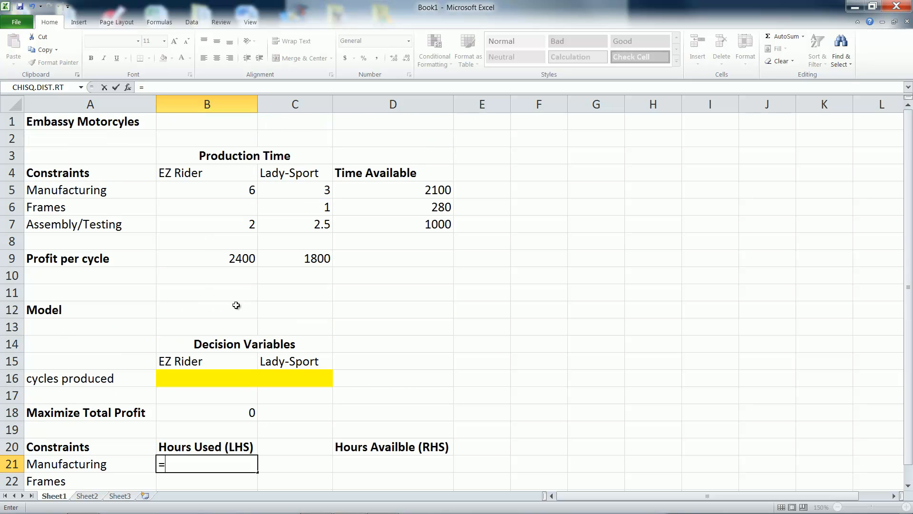
pyautogui.click(216, 190)
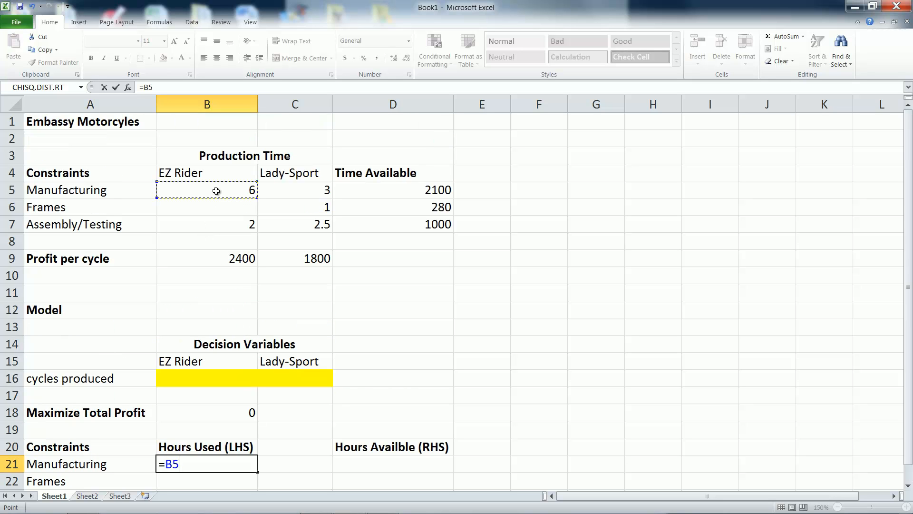
pyautogui.write('*')
pyautogui.click(204, 375)
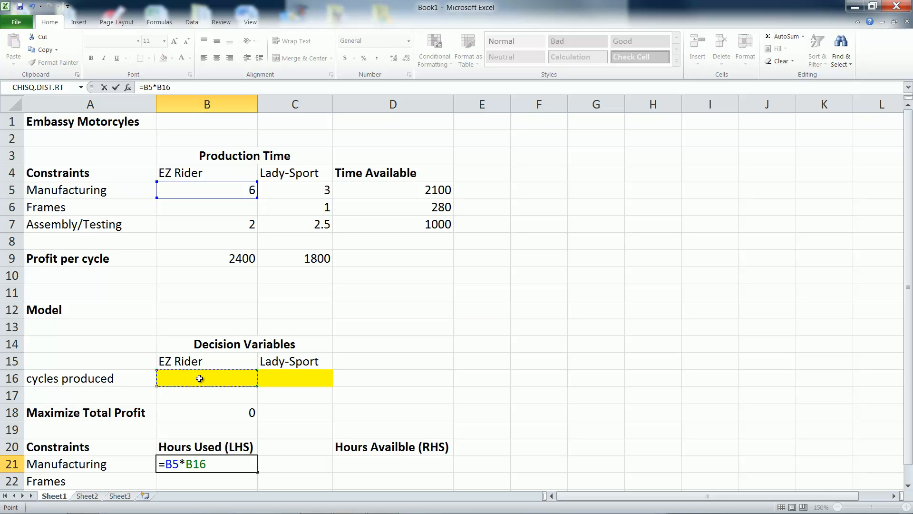
pyautogui.write('+')
pyautogui.click(289, 191)
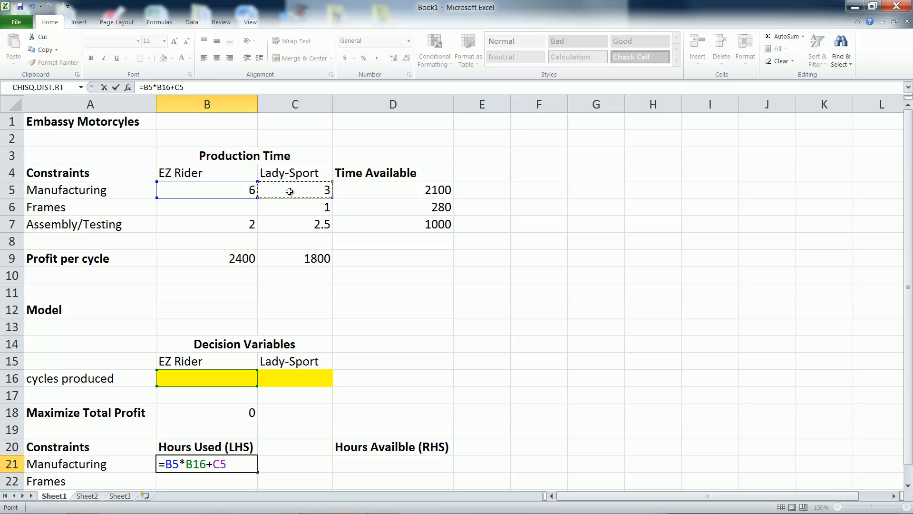
pyautogui.write('*')
pyautogui.click(299, 376)
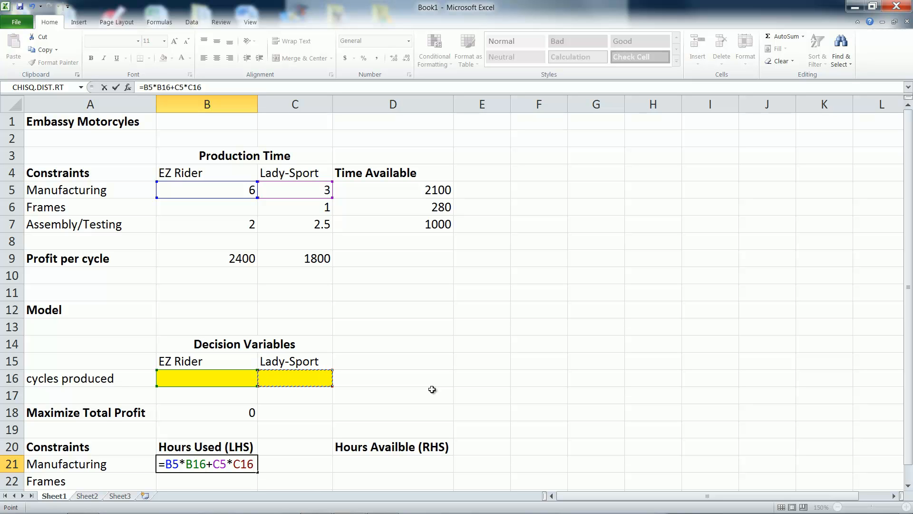
pyautogui.press('Tab')
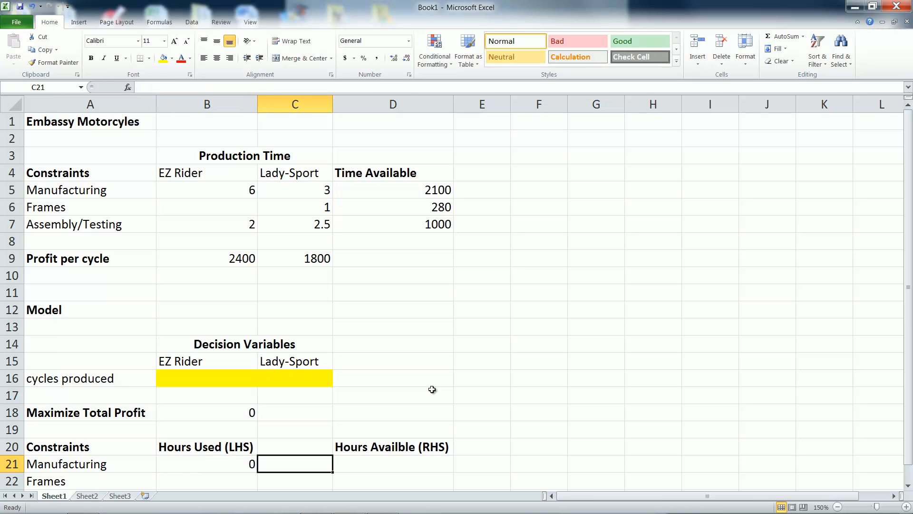
# - Link the Manufacturing hours available in D21 to the input data with =D5
pyautogui.click(391, 466)
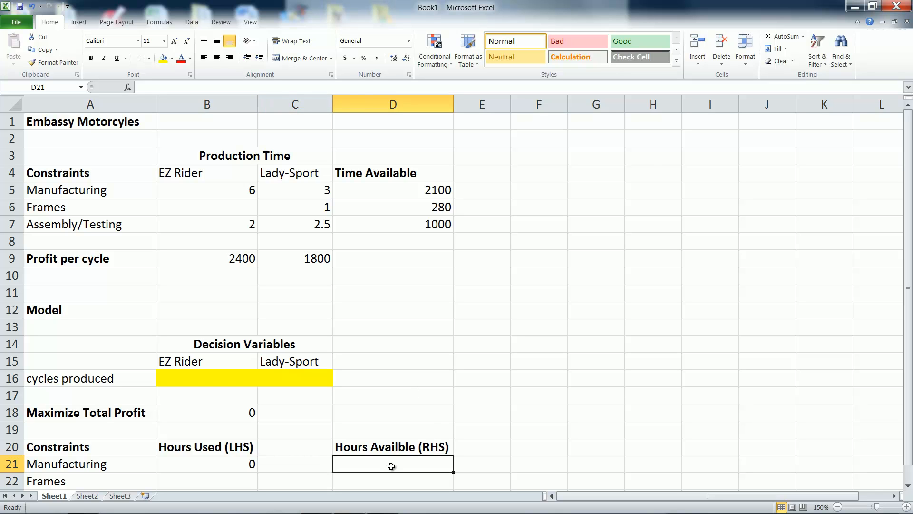
pyautogui.write('=')
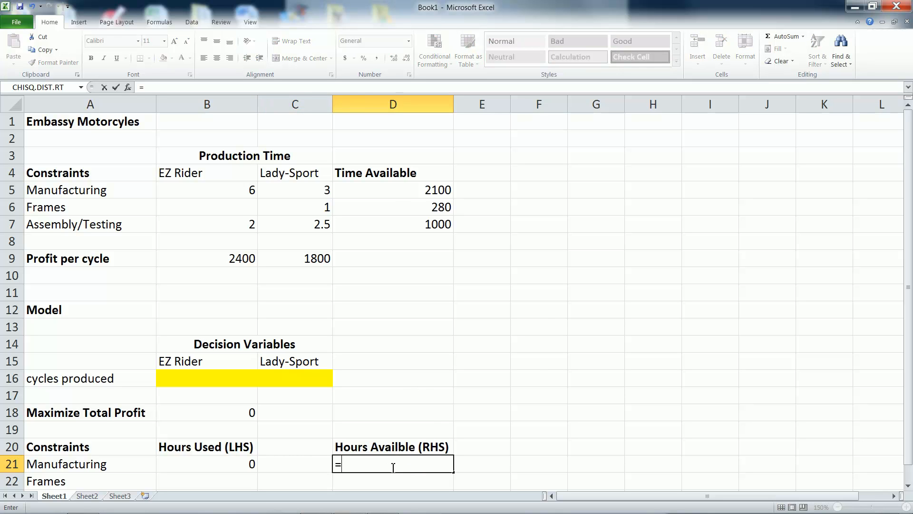
pyautogui.click(394, 189)
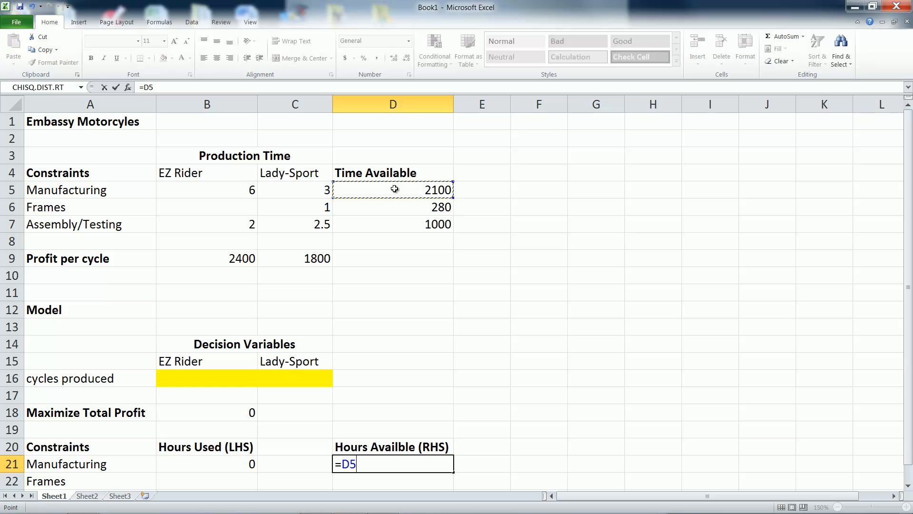
pyautogui.press('Return')
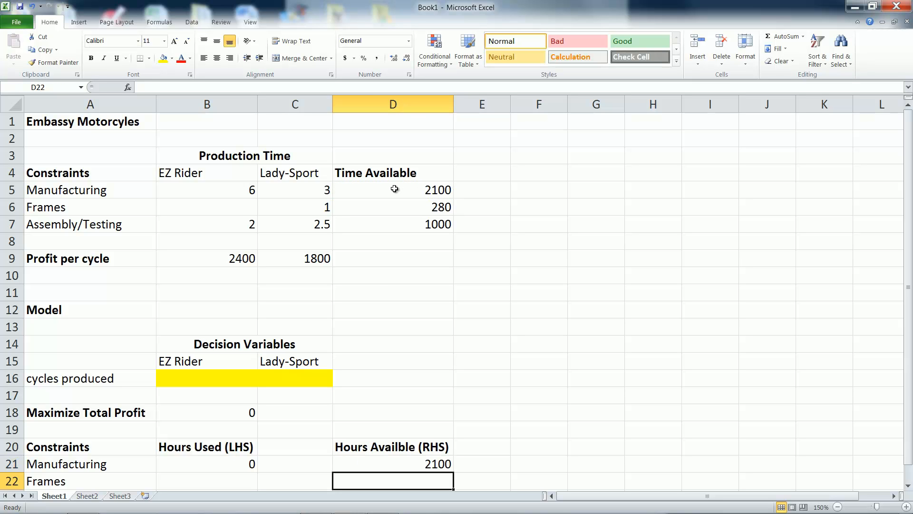
# - Enter the Frames hours used formula =C6*C16 in B22
pyautogui.click(207, 483)
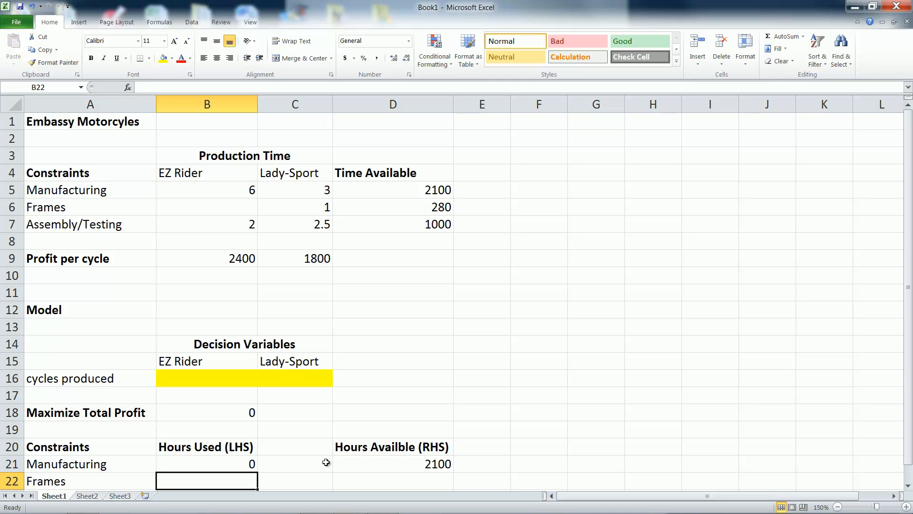
pyautogui.write('=')
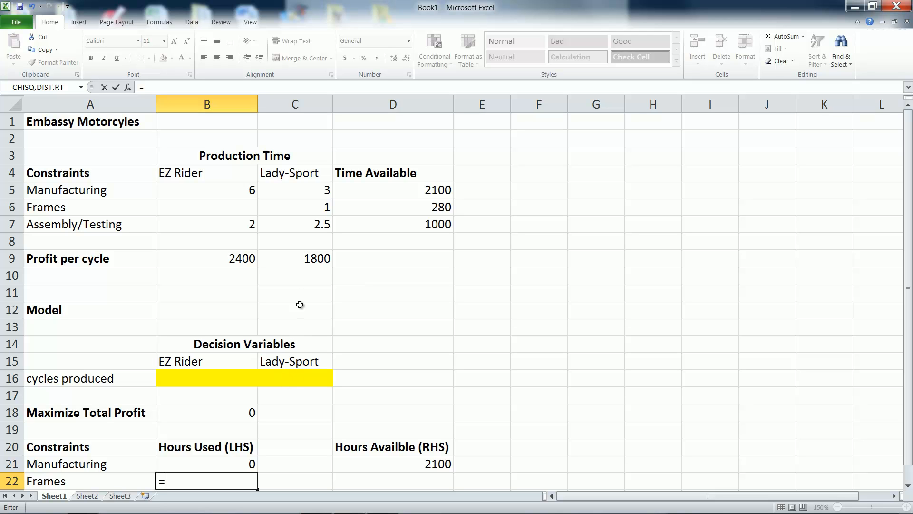
pyautogui.click(309, 209)
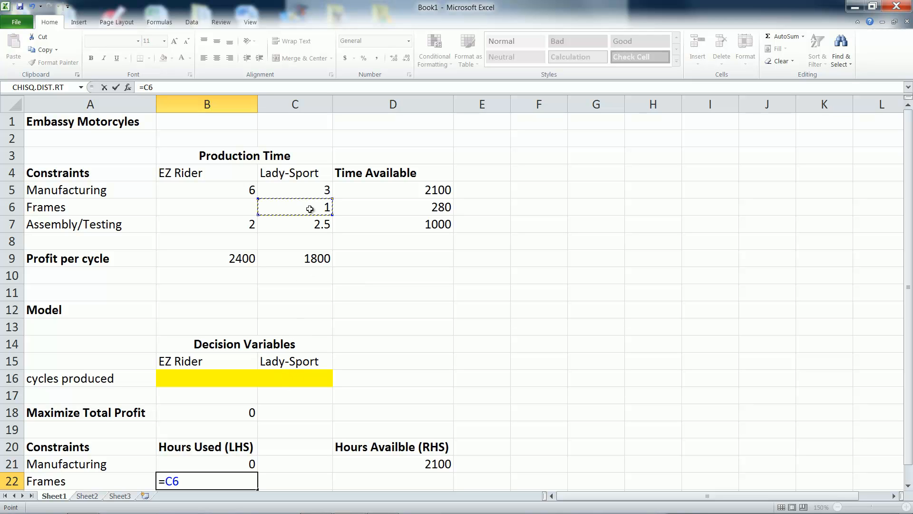
pyautogui.write('*')
pyautogui.click(295, 380)
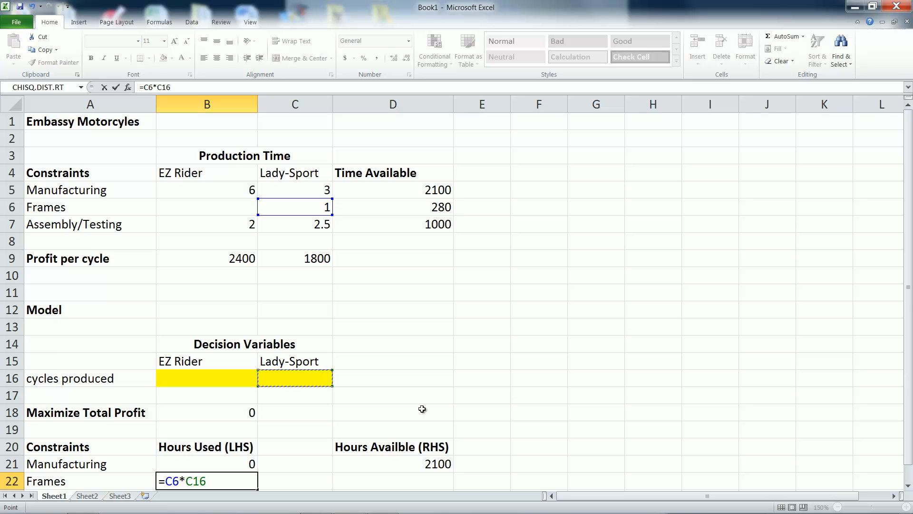
pyautogui.press('Return')
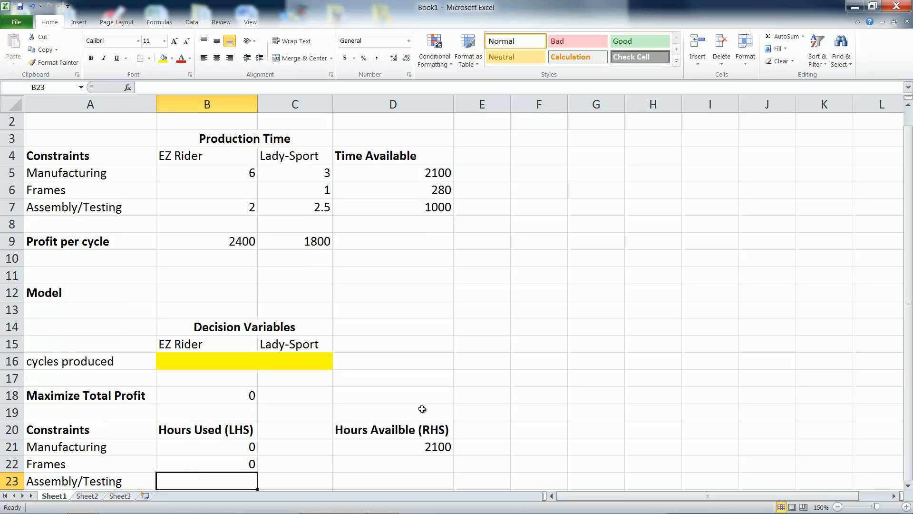
# - Link the Frames hours available in D22 to the input data with =D6
pyautogui.click(431, 469)
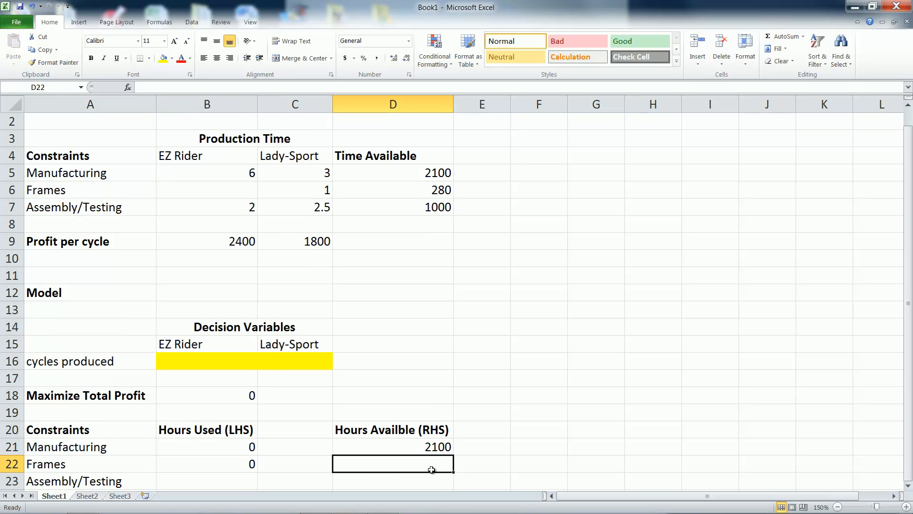
pyautogui.write('=')
pyautogui.click(420, 189)
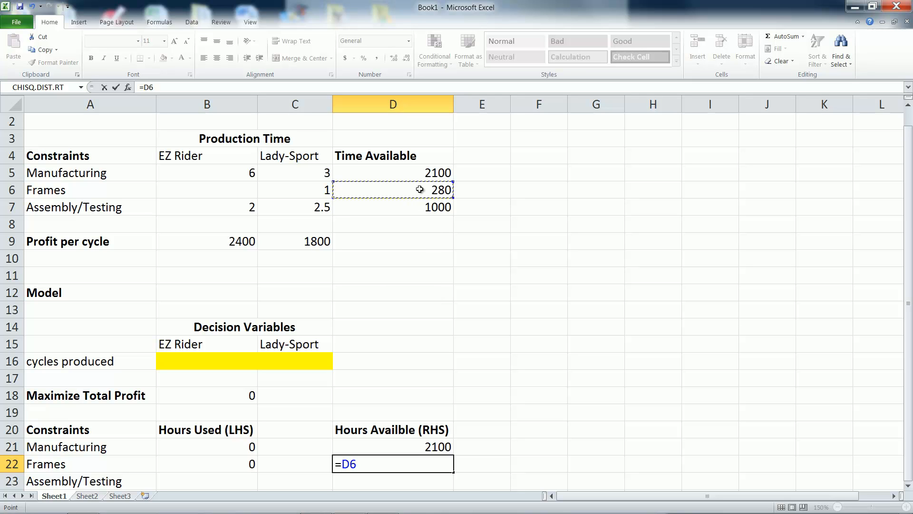
pyautogui.press('Return')
# - Enter the Assembly/Testing hours used formula =B7*B16+C7*C16 in B23
pyautogui.click(212, 483)
pyautogui.write('=')
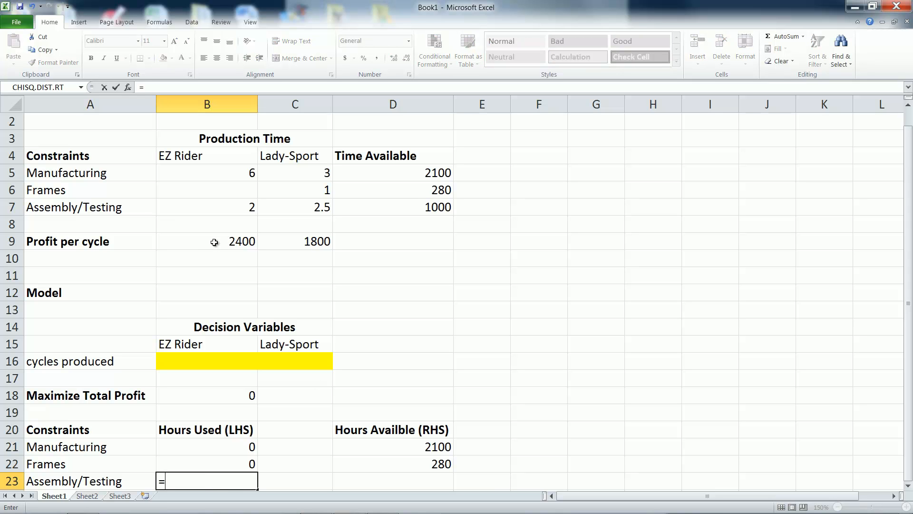
pyautogui.click(215, 210)
pyautogui.write('*')
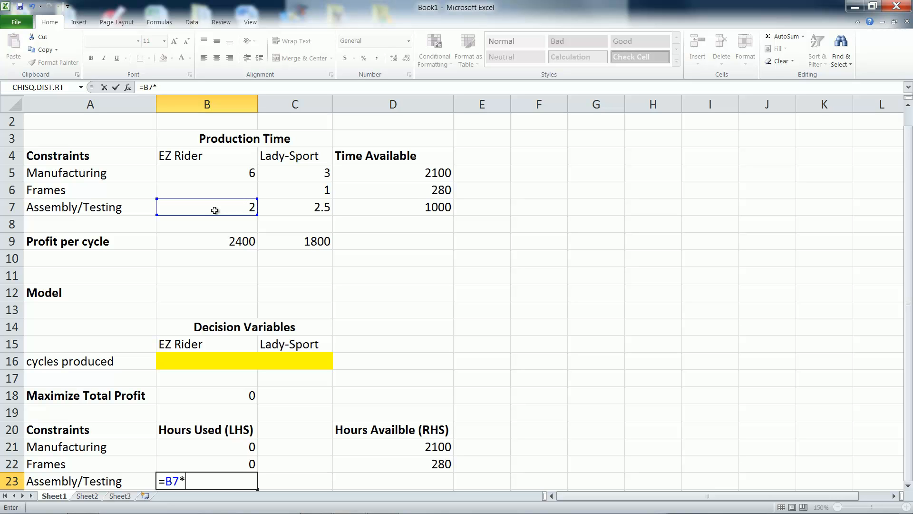
pyautogui.click(207, 362)
pyautogui.write('+')
pyautogui.click(311, 210)
pyautogui.write('*')
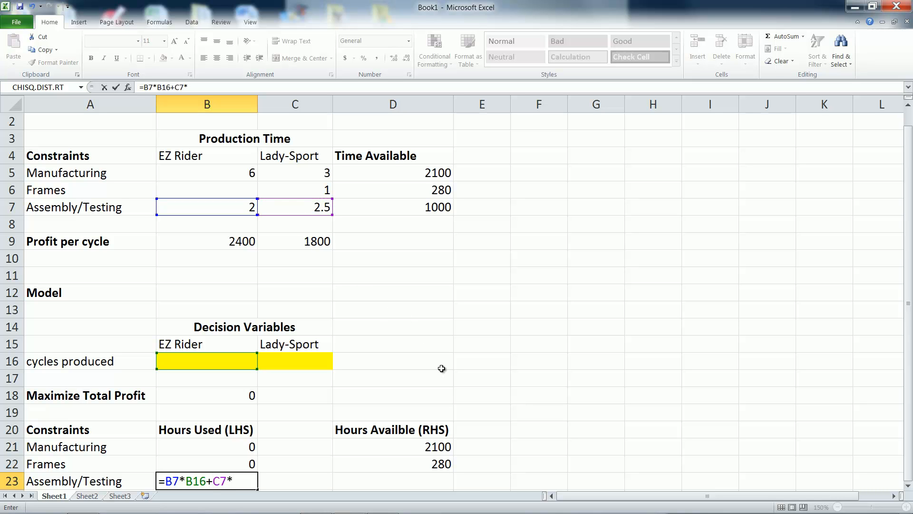
pyautogui.click(311, 363)
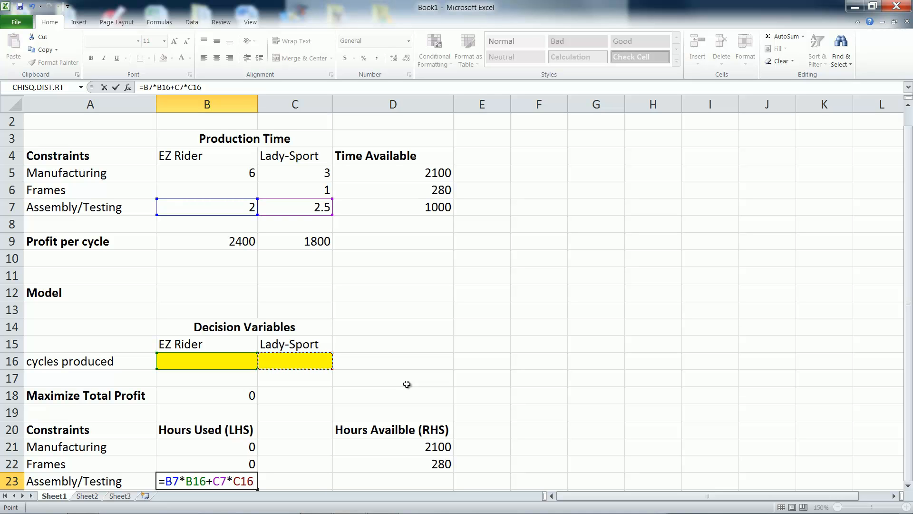
pyautogui.press('Return')
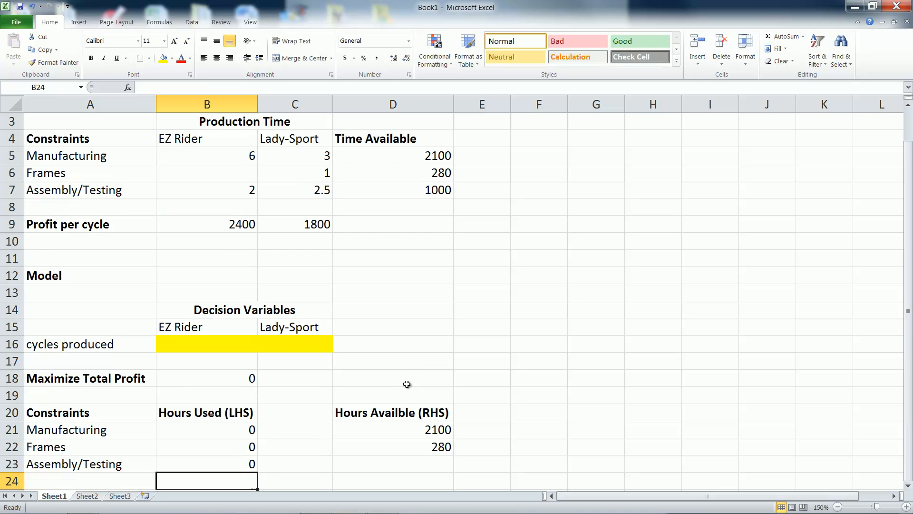
# - Link the Assembly/Testing hours available in D23 to the input data with =D7
pyautogui.click(421, 461)
pyautogui.write('=')
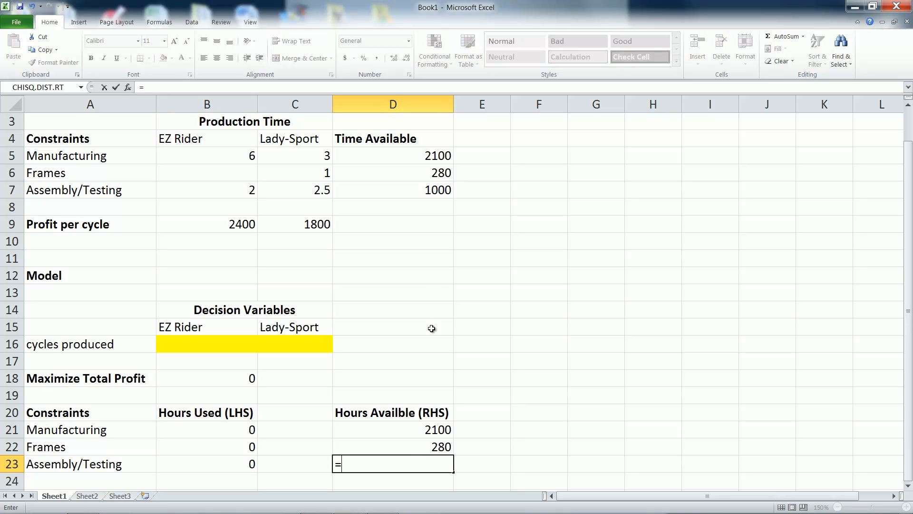
pyautogui.click(436, 186)
pyautogui.press('Return')
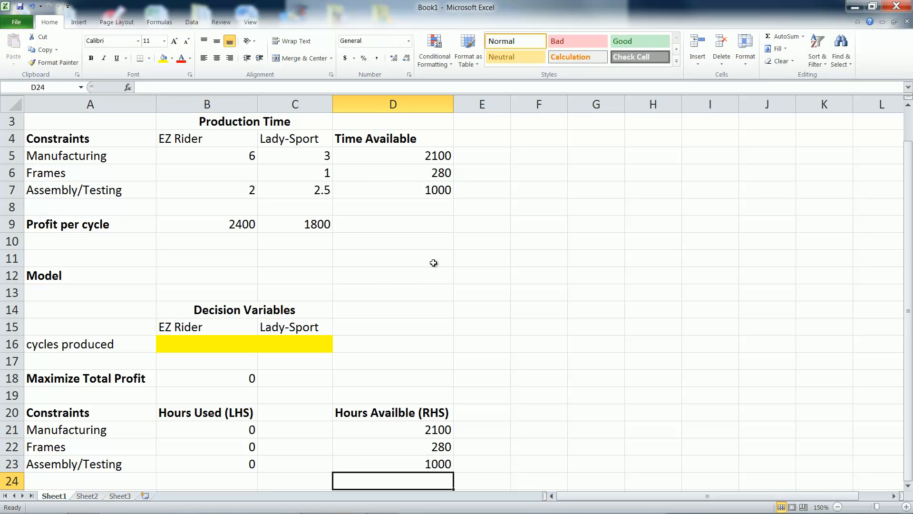
# - Enter the sign <= in C21 and center it in the cell
pyautogui.click(307, 432)
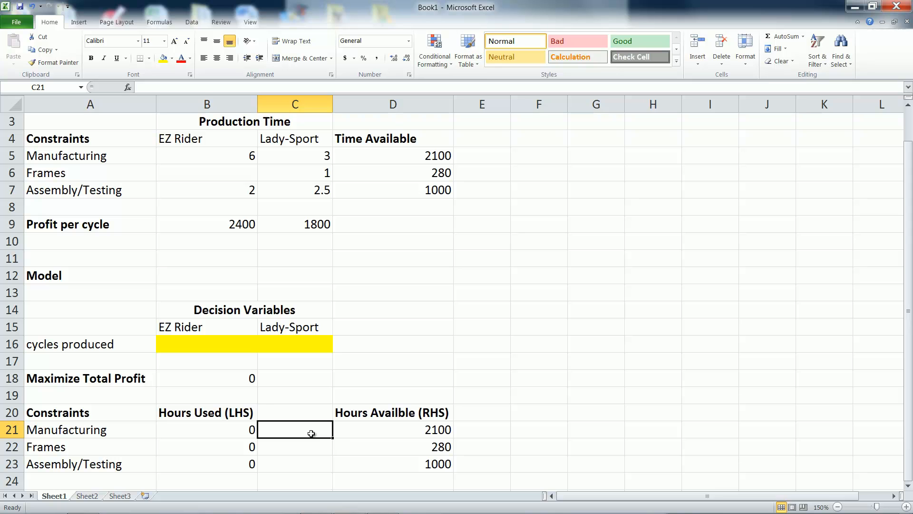
pyautogui.write('<=')
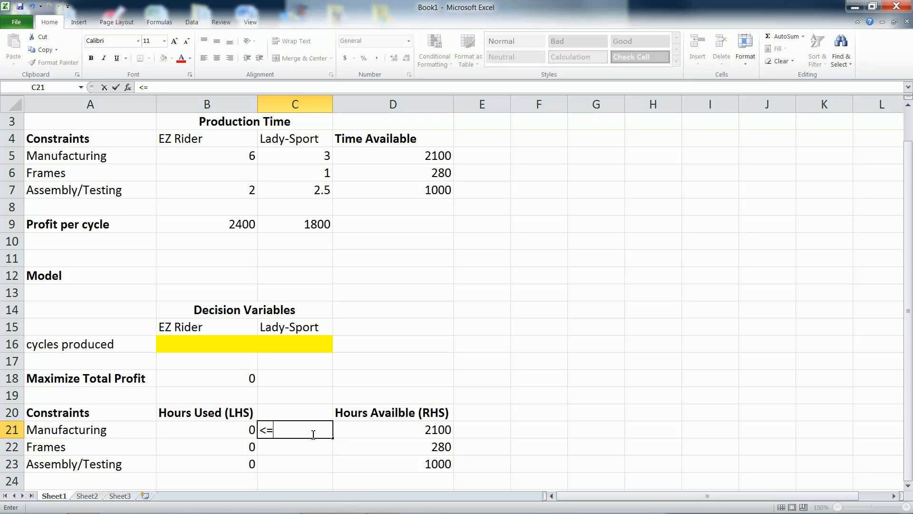
pyautogui.press('Return')
pyautogui.click(311, 433)
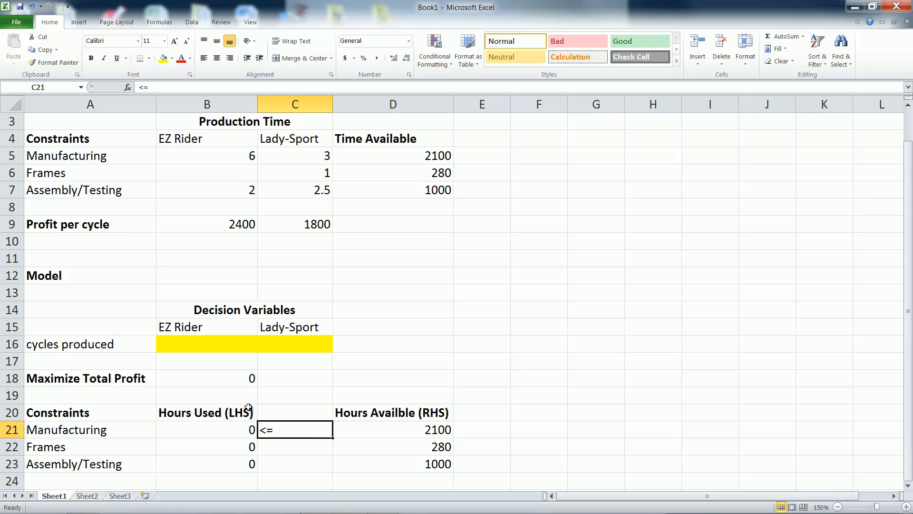
pyautogui.click(216, 61)
# - Copy the centered <= sign from C21 to C22 and C23
pyautogui.click(312, 449)
pyautogui.click(312, 428)
pyautogui.hotkey('ctrl', 'c')
pyautogui.click(300, 449)
pyautogui.hotkey('ctrl', 'v')
pyautogui.click(299, 466)
pyautogui.hotkey('ctrl', 'v')
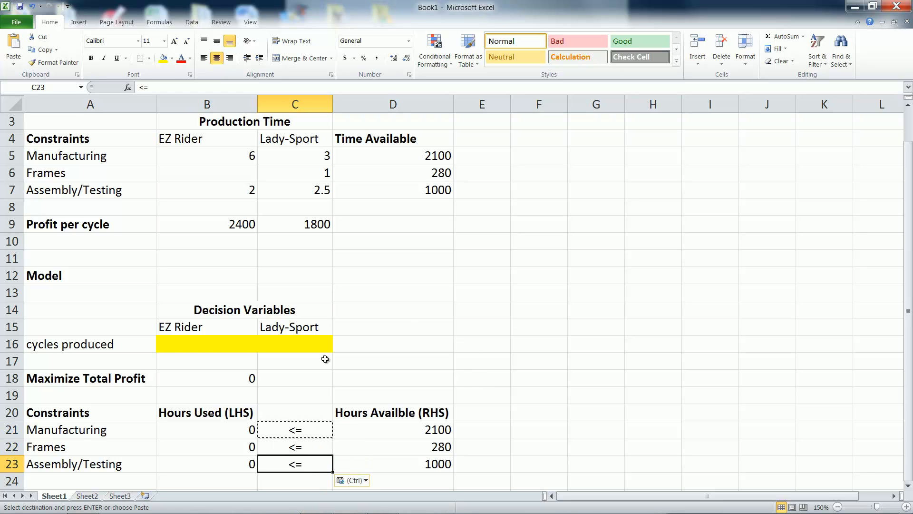
pyautogui.press('Escape')
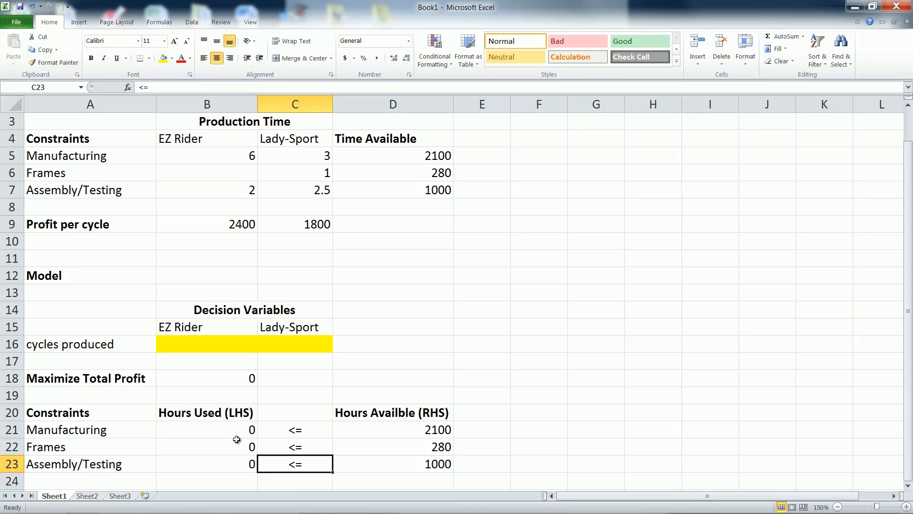
# - Fill the hours used cells B21:B23, the total profit cell B18 and the hours available cells D21:D23 with yellow
pyautogui.moveTo(227, 428); pyautogui.dragTo(224, 464)
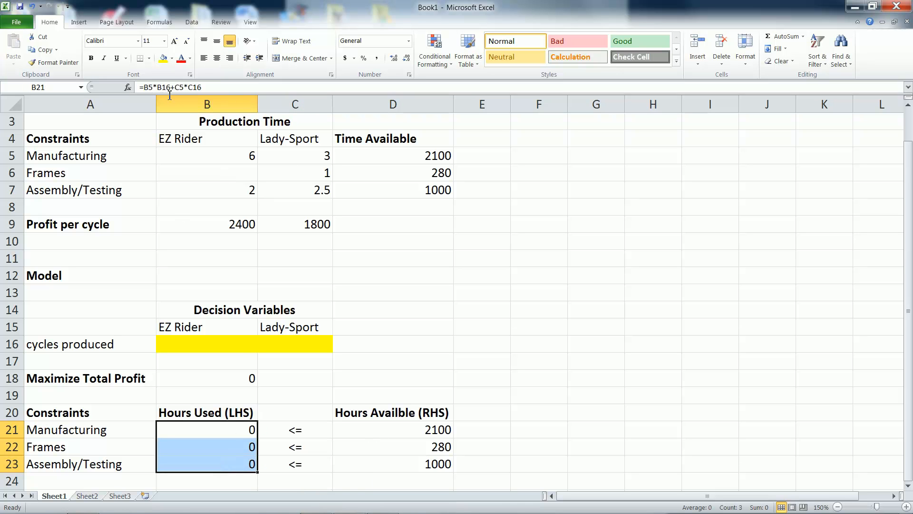
pyautogui.click(163, 59)
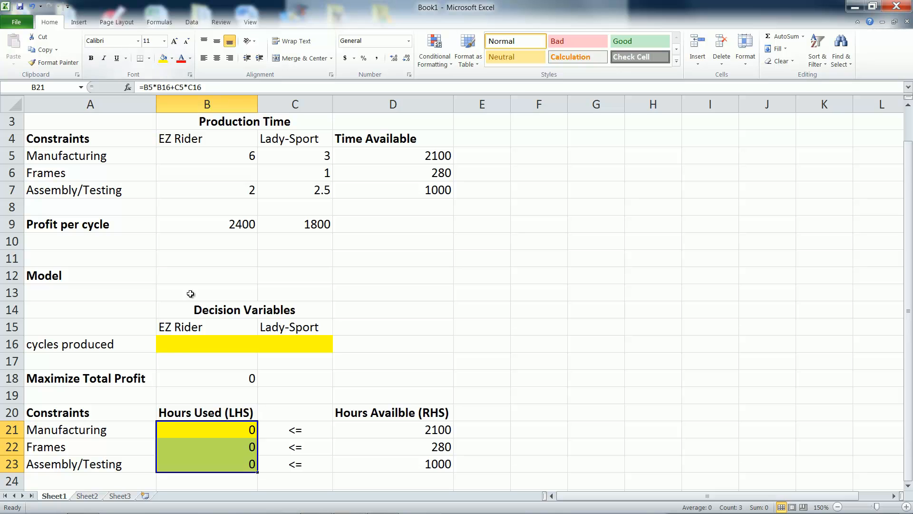
pyautogui.click(198, 379)
pyautogui.click(162, 59)
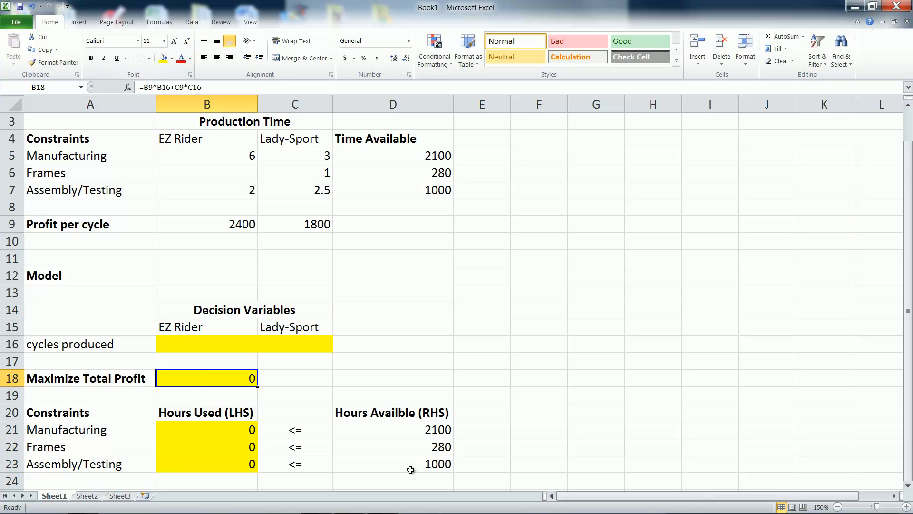
pyautogui.moveTo(407, 428); pyautogui.dragTo(407, 464)
pyautogui.click(163, 58)
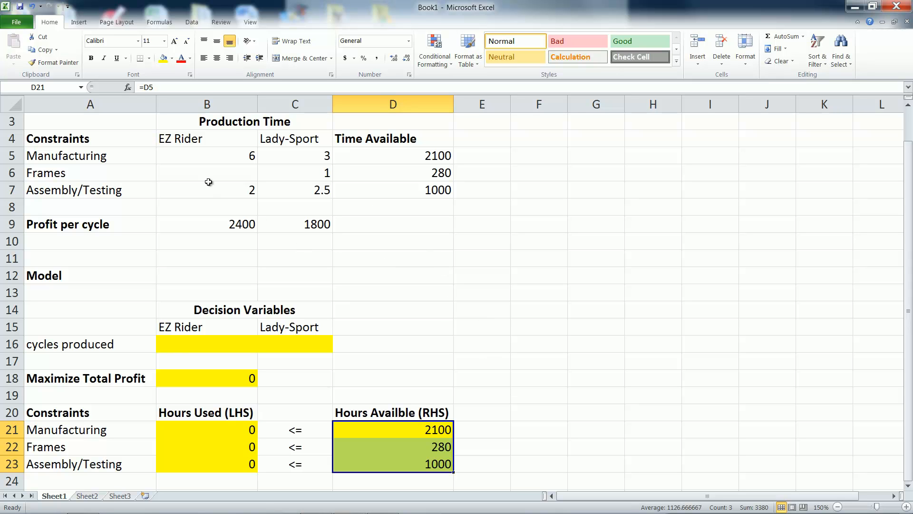
# - Make the product headings EZ Rider in B4 and Lady-Sport in C4 bold
pyautogui.click(206, 137)
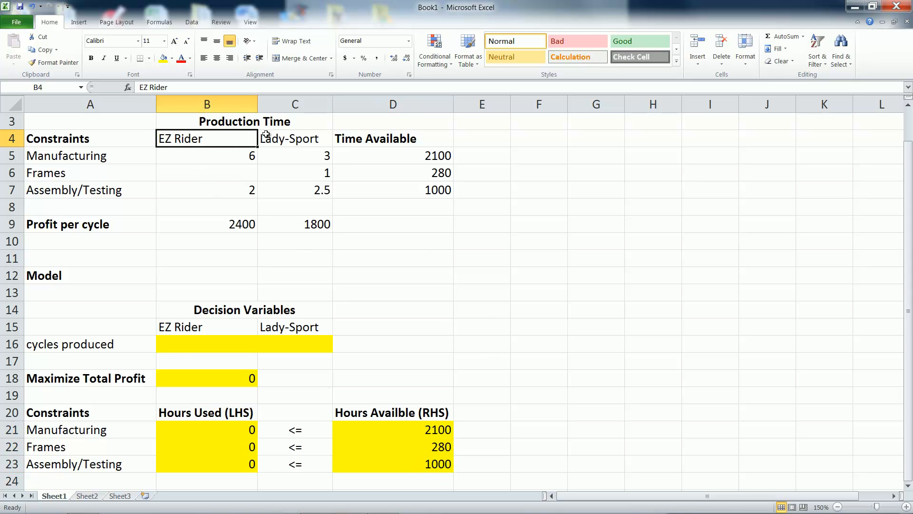
pyautogui.click(90, 58)
pyautogui.press('Right')
pyautogui.click(91, 57)
pyautogui.scroll(1, 378, 350)
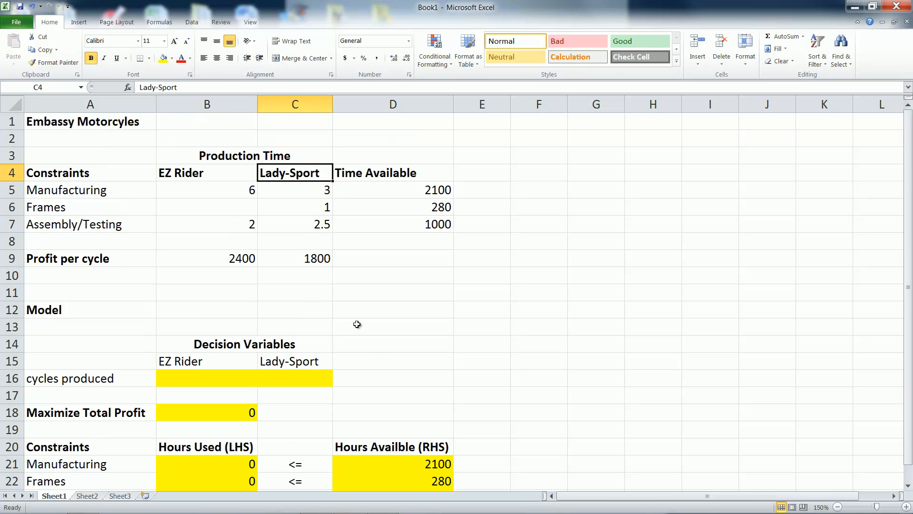